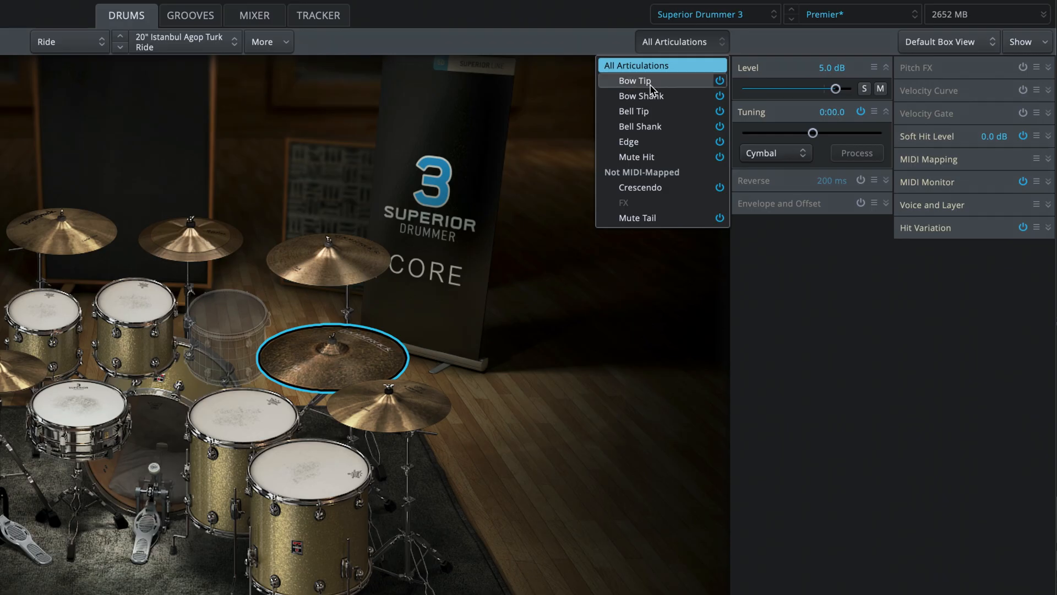
Audition the ride cymbal's articulations in turn, including Bell Tip, Bell Shank, Edge, Mute Hit, Crescendo and Mute Tail.
{"action": "left_click", "coordinate": [771, 59]}
{"action": "left_click", "coordinate": [771, 69]}
{"action": "left_click", "coordinate": [660, 113]}
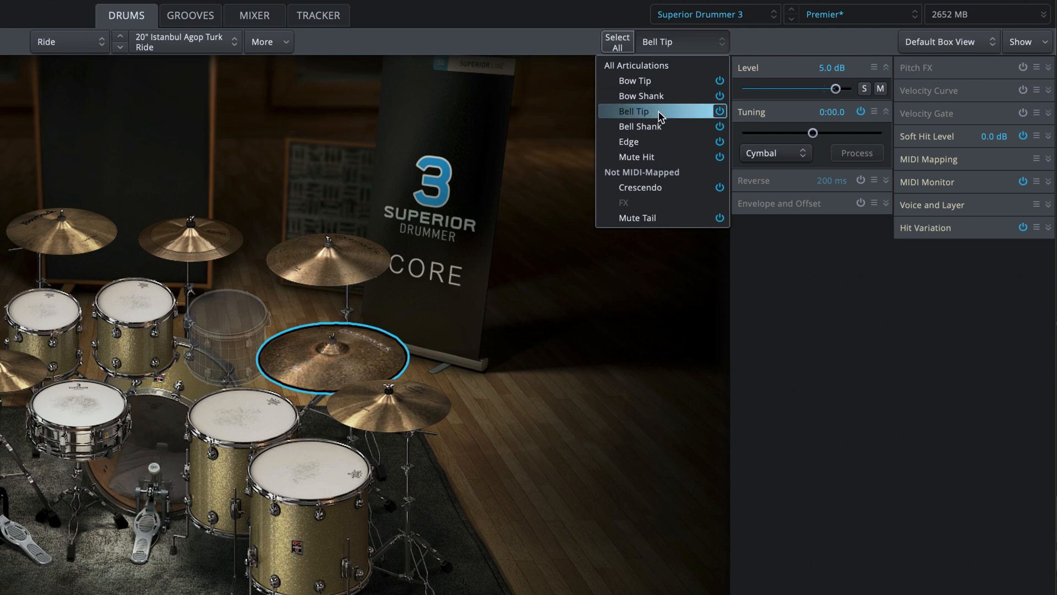
{"action": "left_click", "coordinate": [667, 128]}
{"action": "left_click", "coordinate": [668, 144]}
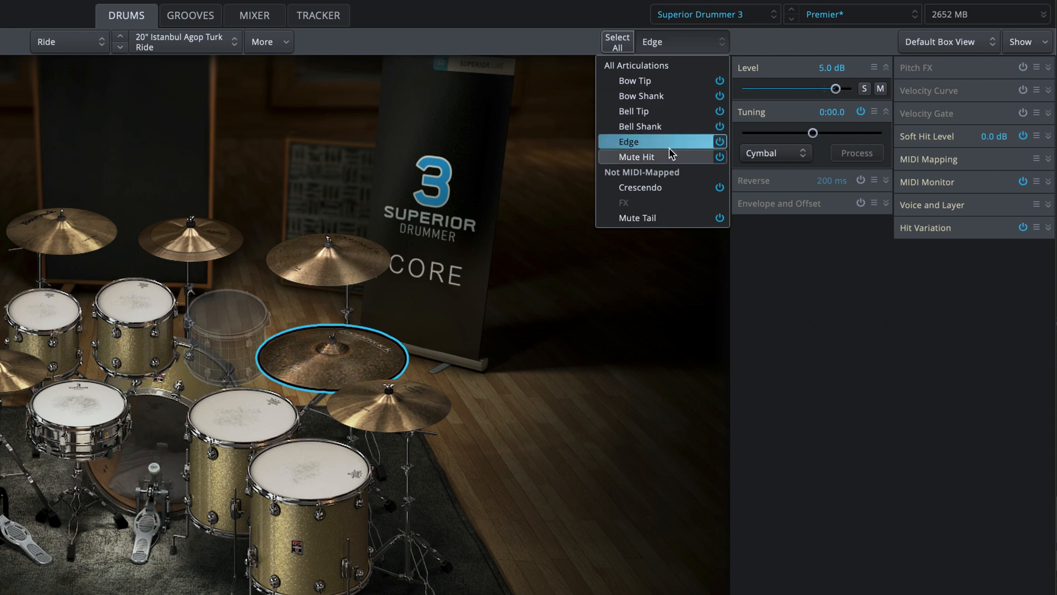
{"action": "left_click", "coordinate": [669, 159]}
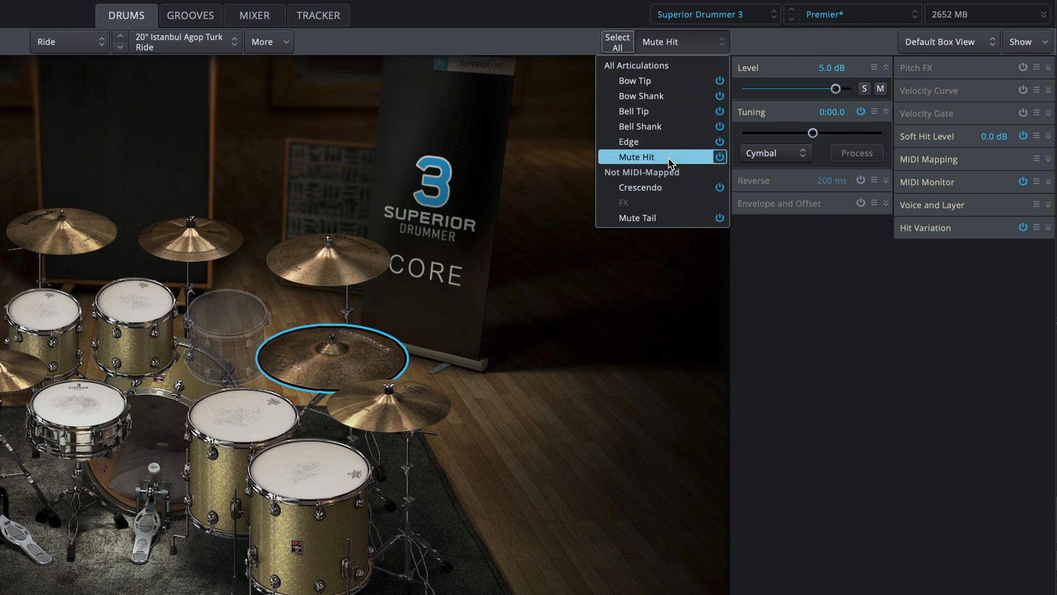
{"action": "left_click", "coordinate": [664, 188]}
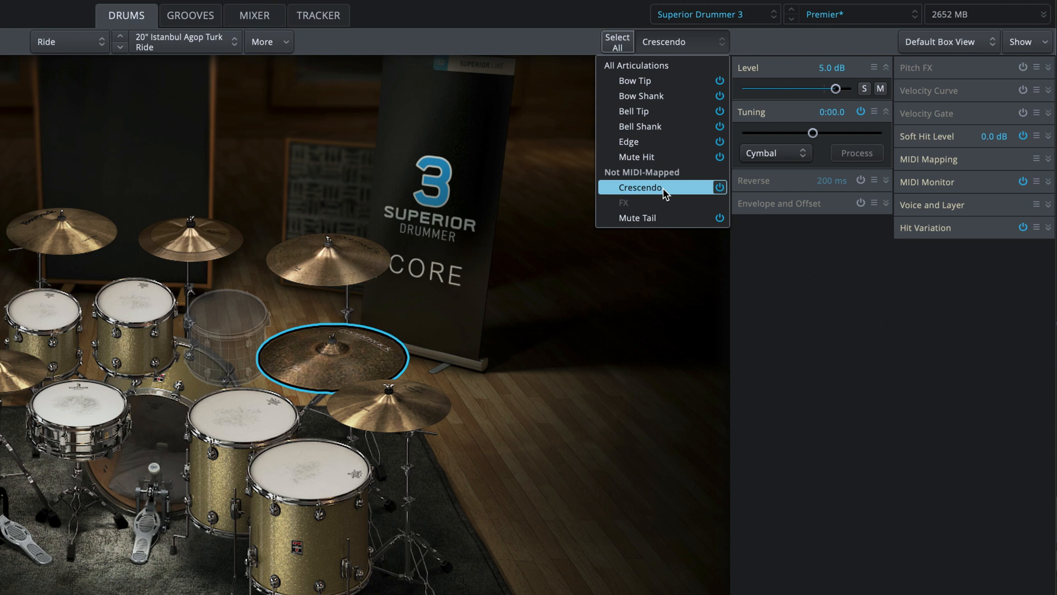
{"action": "left_click", "coordinate": [656, 216]}
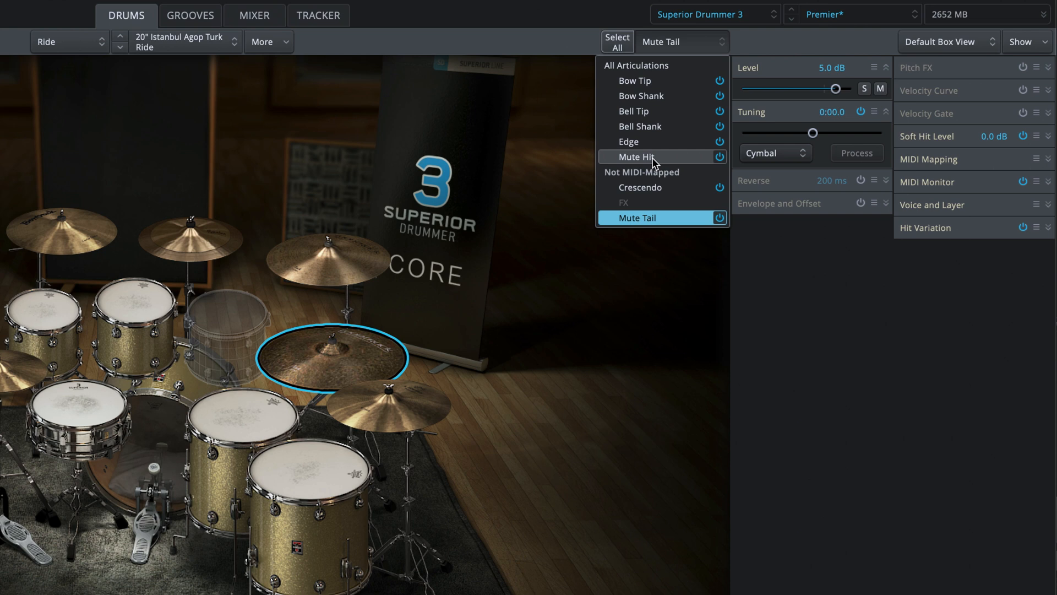
{"action": "left_click", "coordinate": [650, 217]}
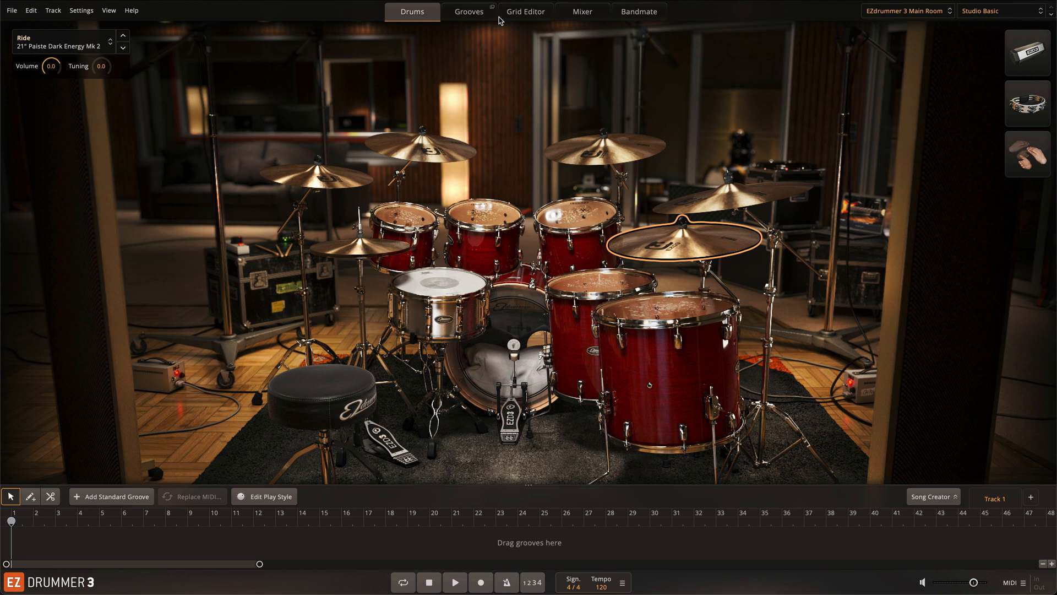
Switch to EZdrummer 3 and open its Grid Editor.
{"action": "left_click", "coordinate": [533, 16]}
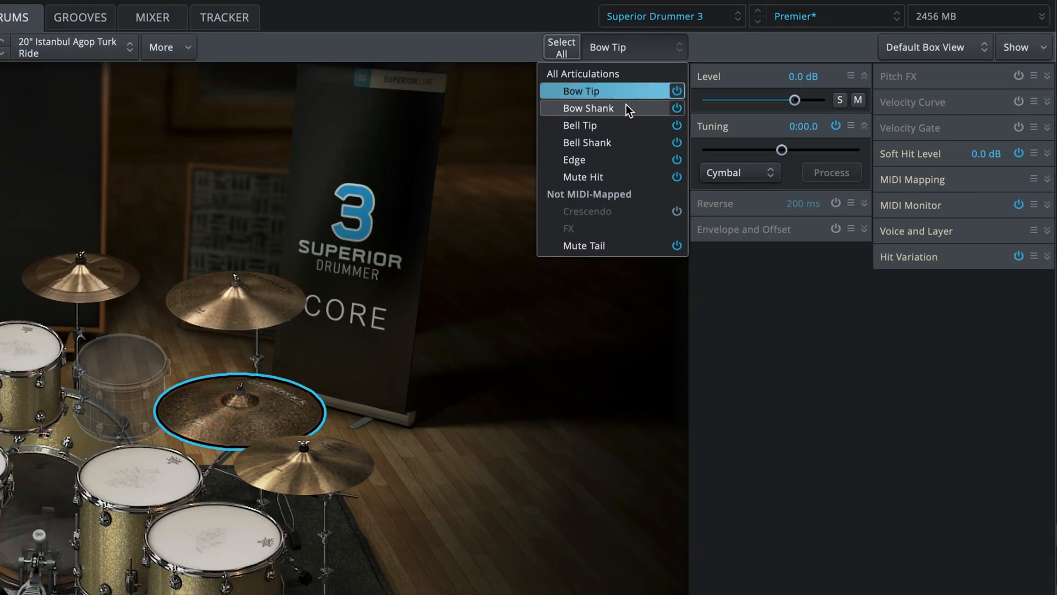
Switch to Superior Drummer 3 and compare the ride's Bow Shank, Bell Tip and Bell Shank sounds.
{"action": "left_click", "coordinate": [626, 106]}
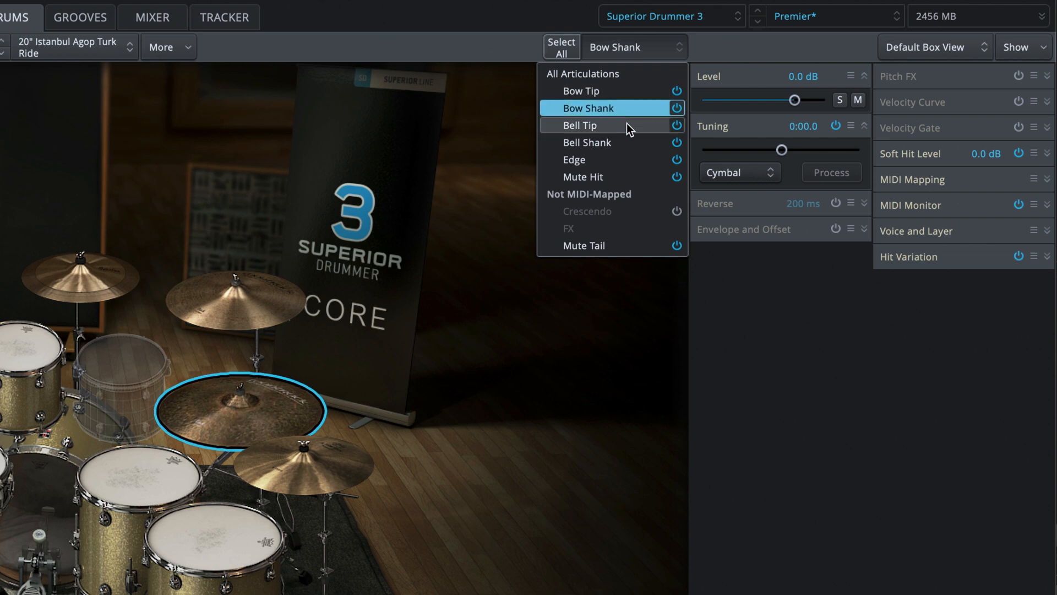
{"action": "left_click", "coordinate": [626, 126]}
{"action": "left_click", "coordinate": [628, 141]}
{"action": "left_click", "coordinate": [627, 128]}
{"action": "left_click", "coordinate": [624, 143]}
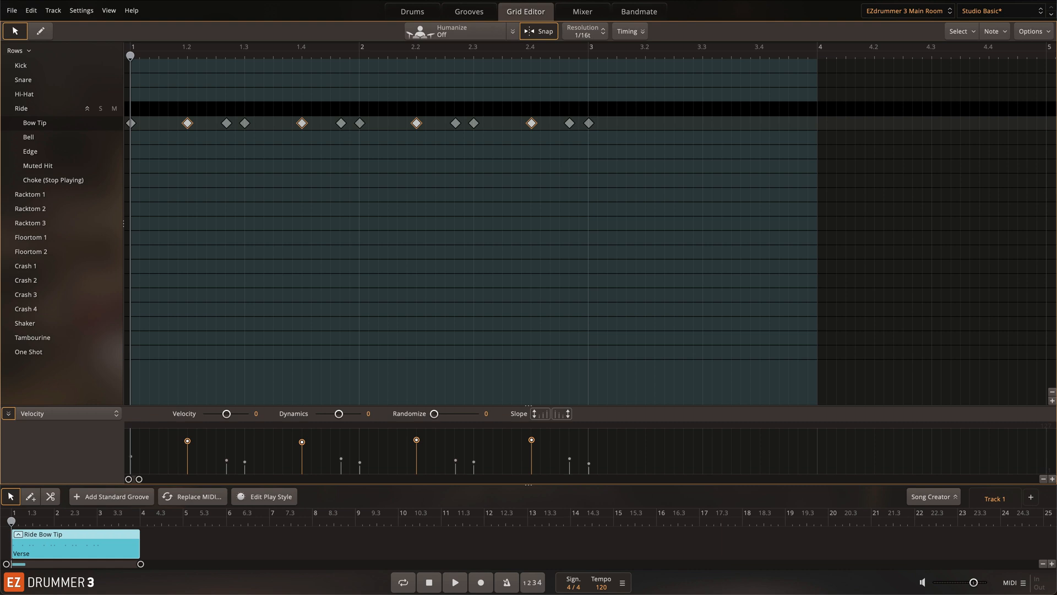
Switch to EZdrummer 3 and play the ride Bow Tip pattern in the Grid Editor.
{"action": "key", "text": "space"}
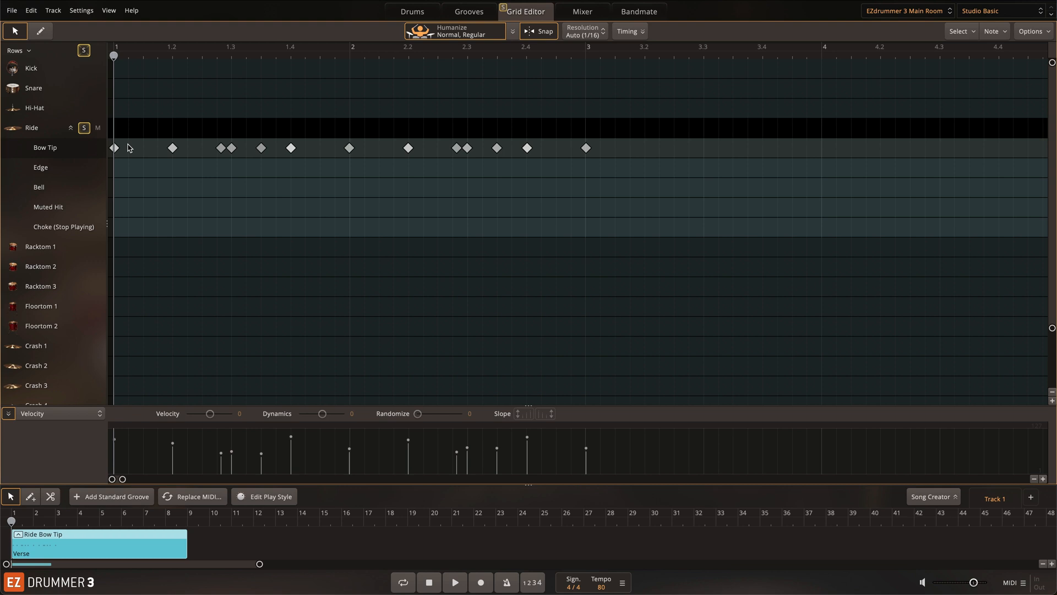
Move the ride's Bow Tip notes at bars 1 and 3 to the Edge row and play the ride pattern.
{"action": "left_click", "coordinate": [115, 148]}
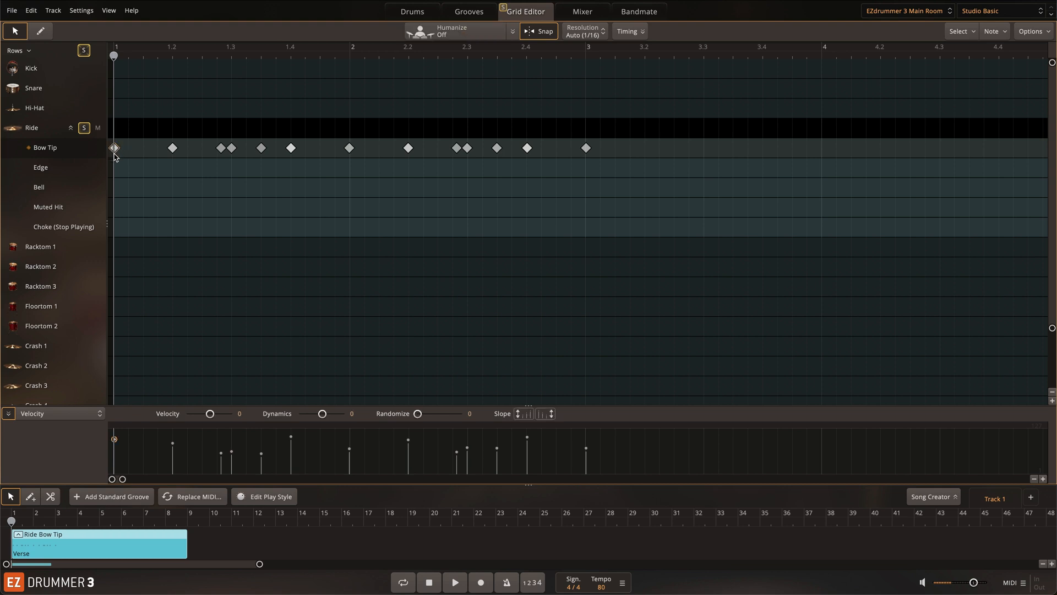
{"action": "left_click", "coordinate": [586, 148]}
{"action": "left_click_drag", "start_coordinate": [586, 165], "coordinate": [586, 168]}
{"action": "left_click", "coordinate": [457, 255]}
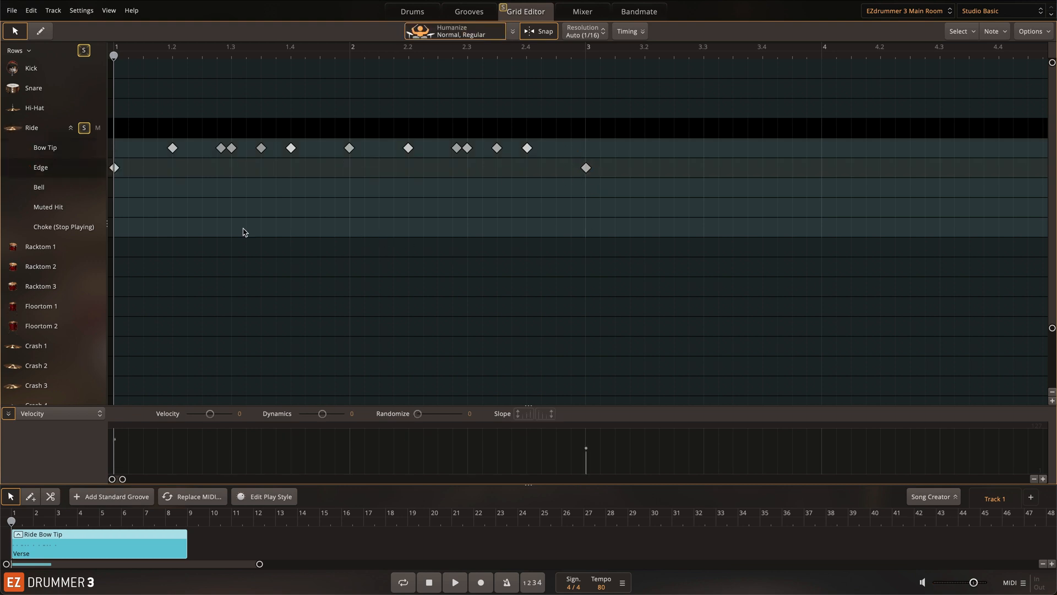
{"action": "left_click", "coordinate": [22, 131]}
{"action": "key", "text": "space"}
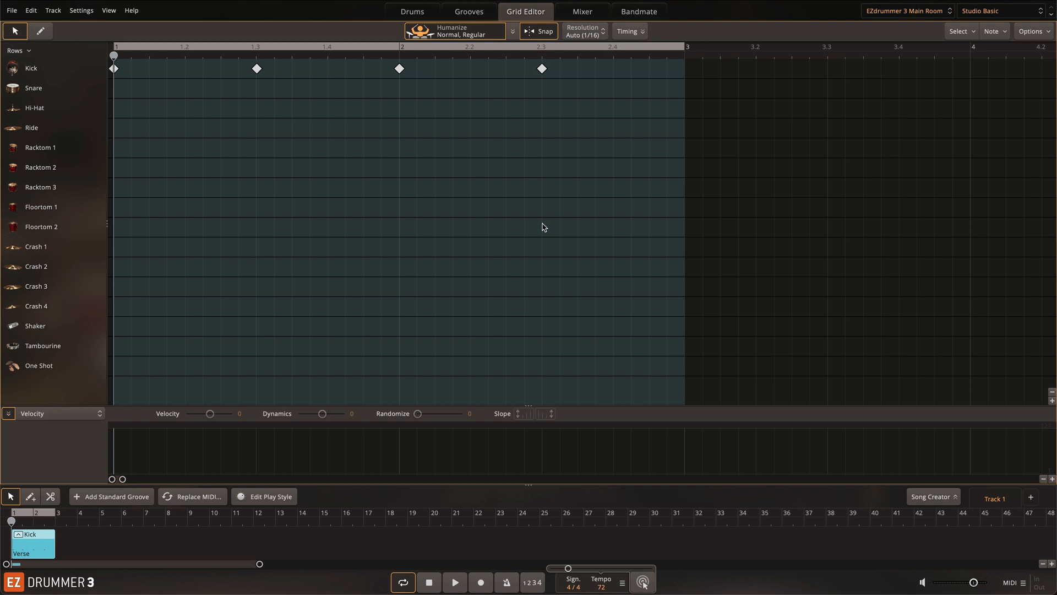
Play the looped kick pattern on its own and the version with snare hits added.
{"action": "key", "text": "space"}
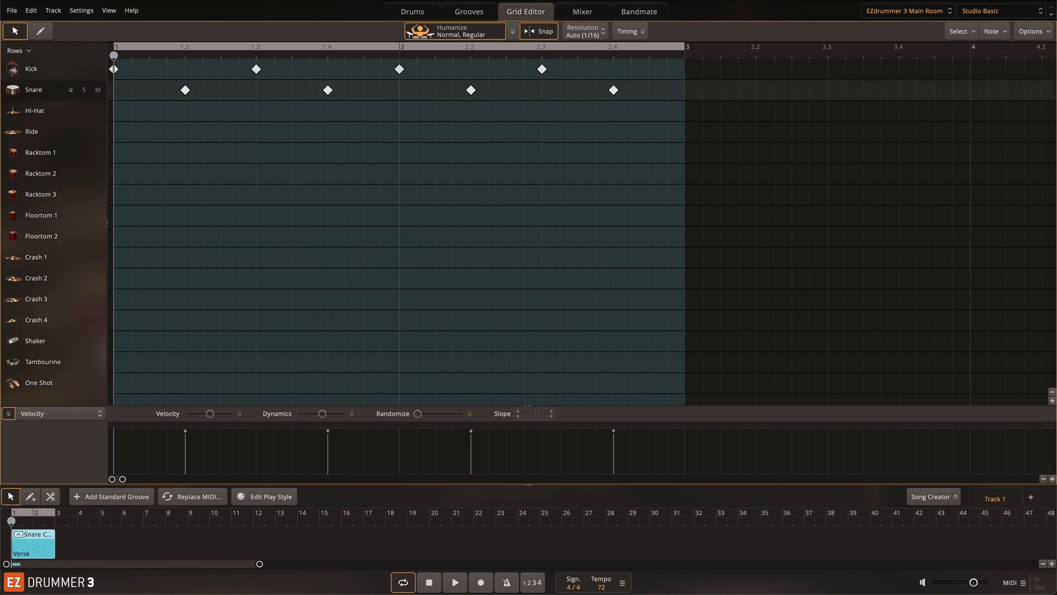
{"action": "key", "text": "space"}
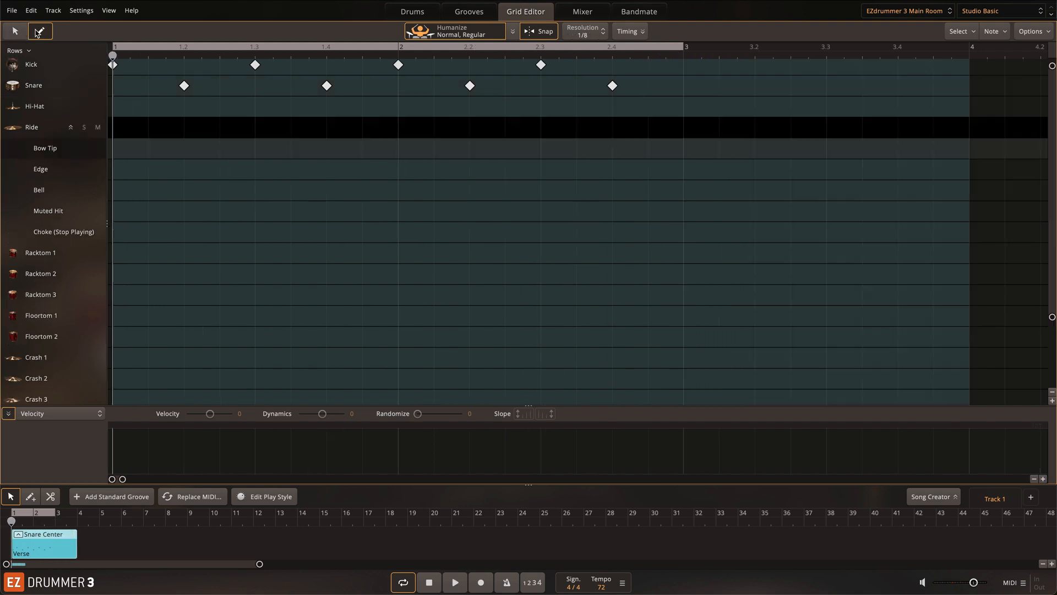
Draw 1/8 Bow Tip ride notes from bar 1 to bar 3 and reshape them with Velocity -23 and Dynamics 19.
{"action": "left_click_drag", "start_coordinate": [118, 154], "coordinate": [677, 154]}
{"action": "left_click", "coordinate": [66, 148]}
{"action": "left_click_drag", "start_coordinate": [210, 414], "coordinate": [208, 417]}
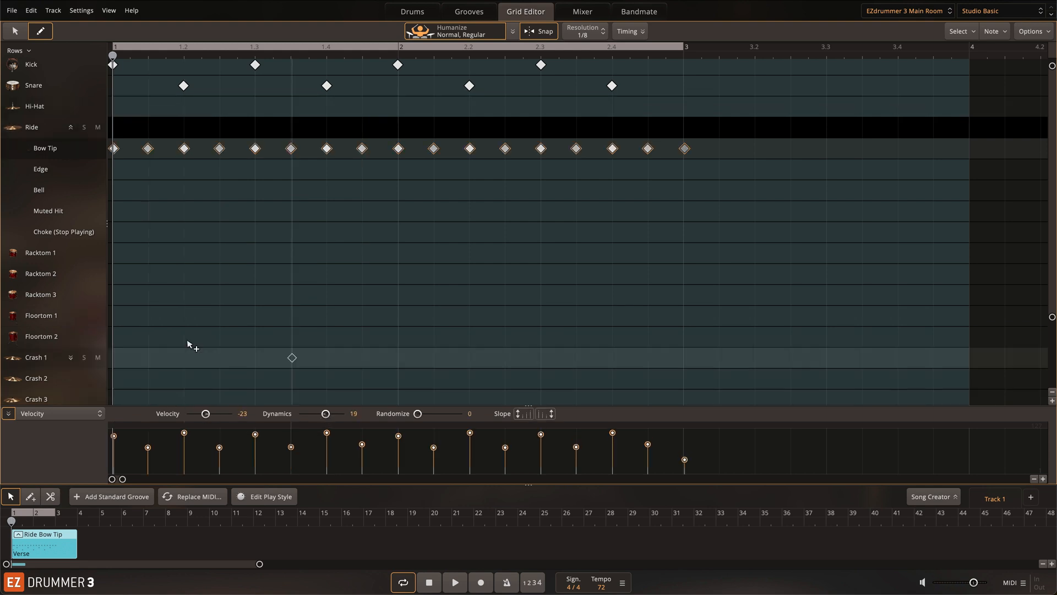
Play back the kick and snare groove with the eighth-note ride part.
{"action": "key", "text": "space"}
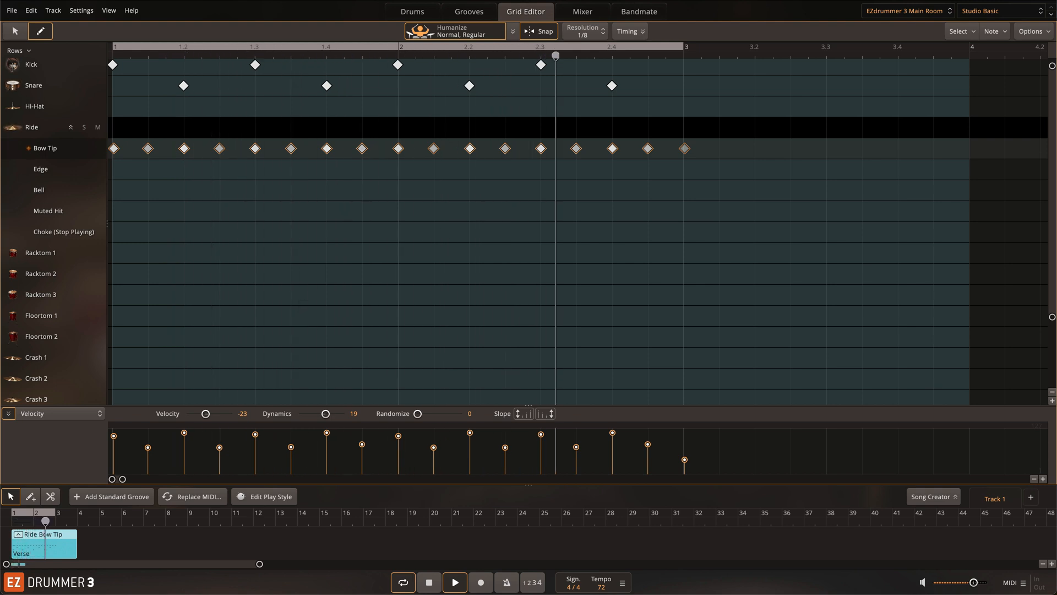
{"action": "key", "text": "space"}
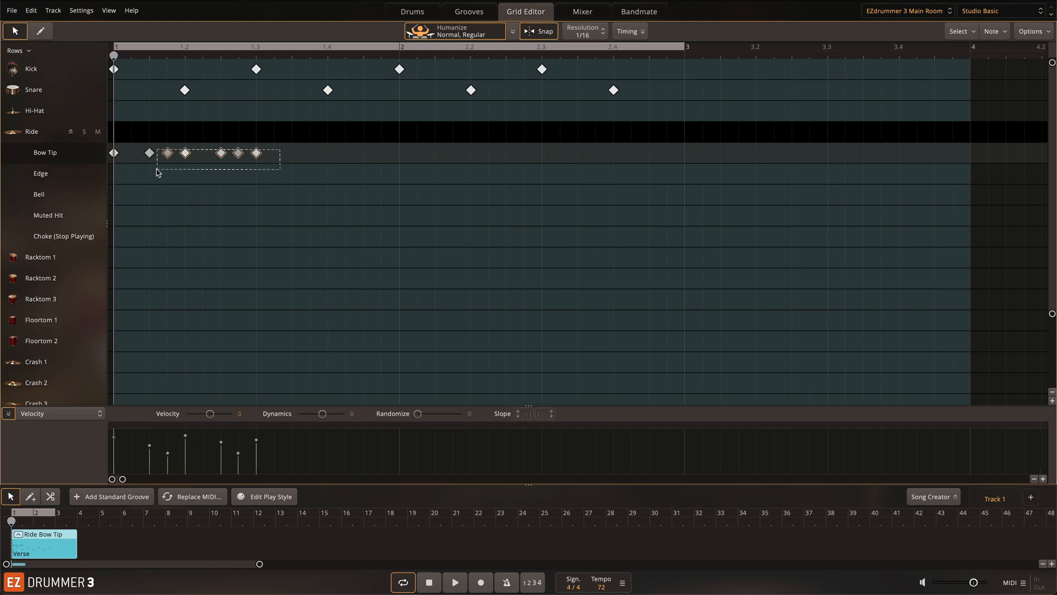
Copy the syncopated Bow Tip ride notes repeatedly through to bar 3 and play the ride part soloed.
{"action": "left_click_drag", "start_coordinate": [158, 172], "coordinate": [573, 166]}
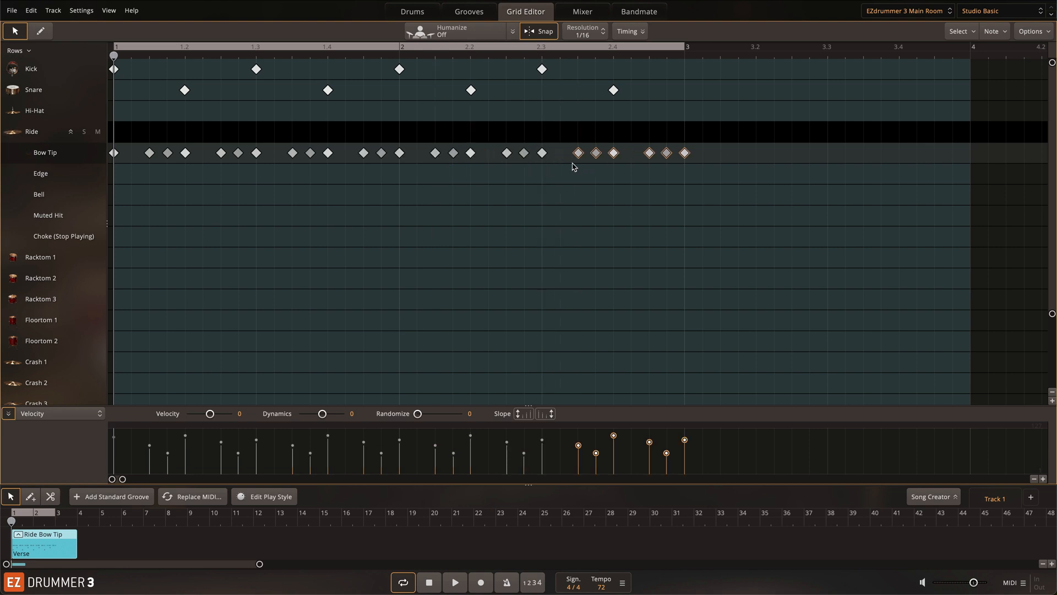
{"action": "left_click", "coordinate": [83, 131]}
{"action": "key", "text": "space"}
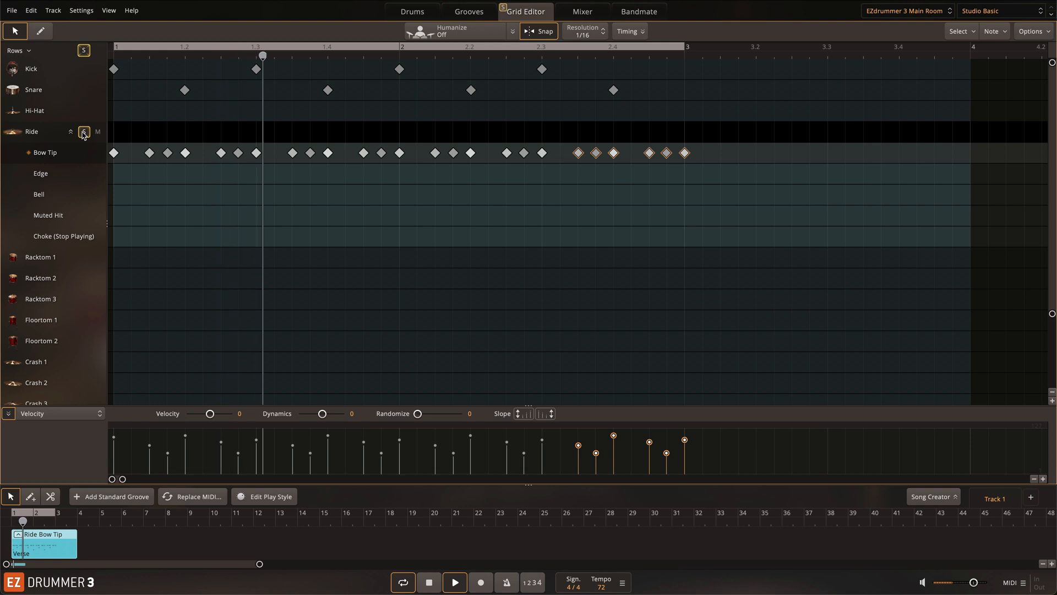
{"action": "left_click", "coordinate": [84, 132]}
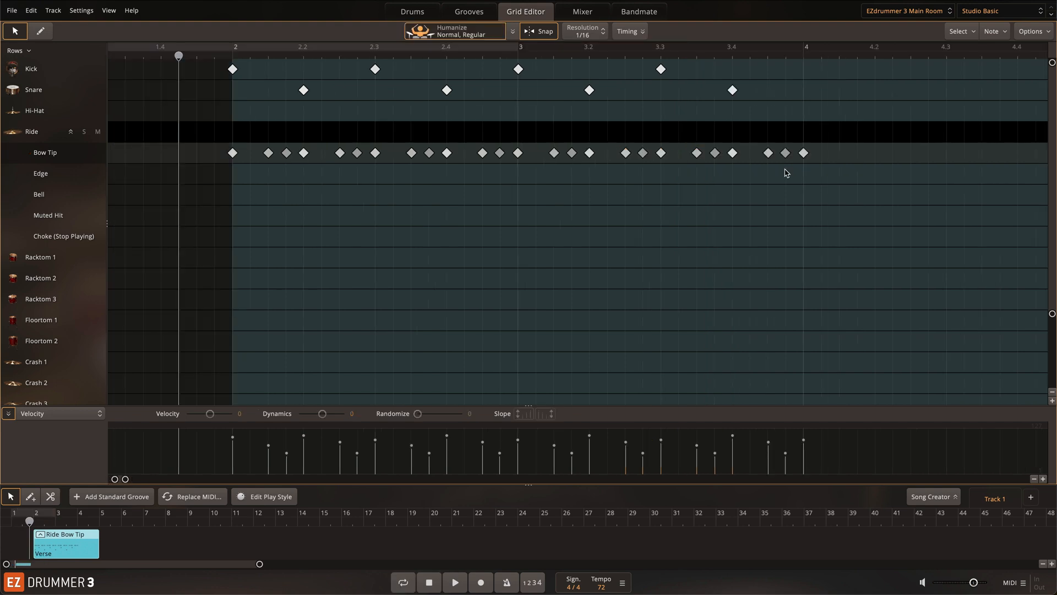
Move the last two Bow Tip notes to just ahead of bar 2 and shift the whole ride pattern by 1/16.
{"action": "left_click_drag", "start_coordinate": [785, 169], "coordinate": [798, 153]}
{"action": "left_click_drag", "start_coordinate": [710, 159], "coordinate": [801, 171]}
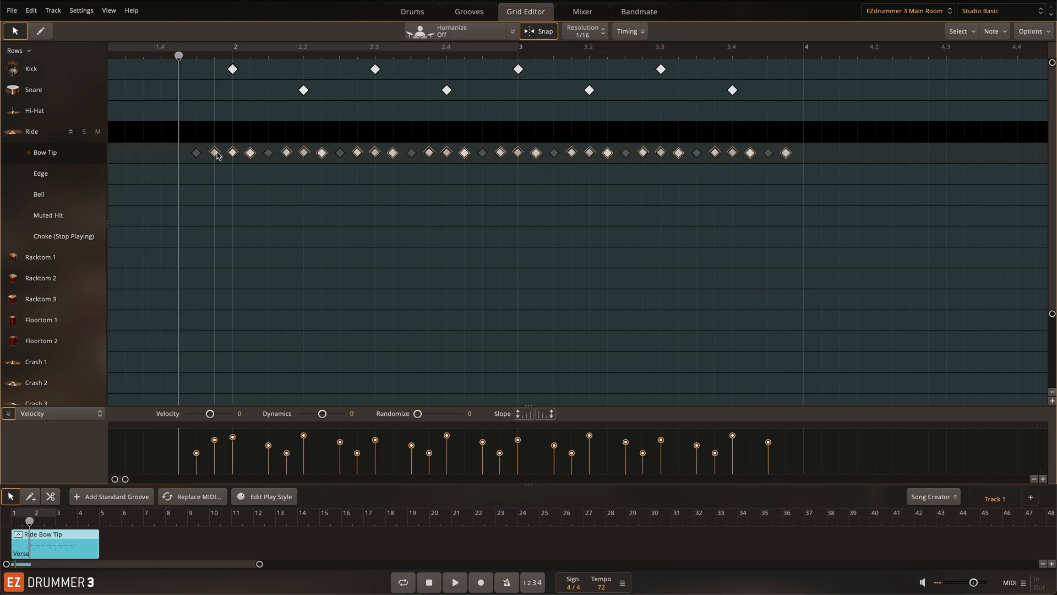
{"action": "left_click_drag", "start_coordinate": [217, 156], "coordinate": [245, 188]}
{"action": "key", "text": "space"}
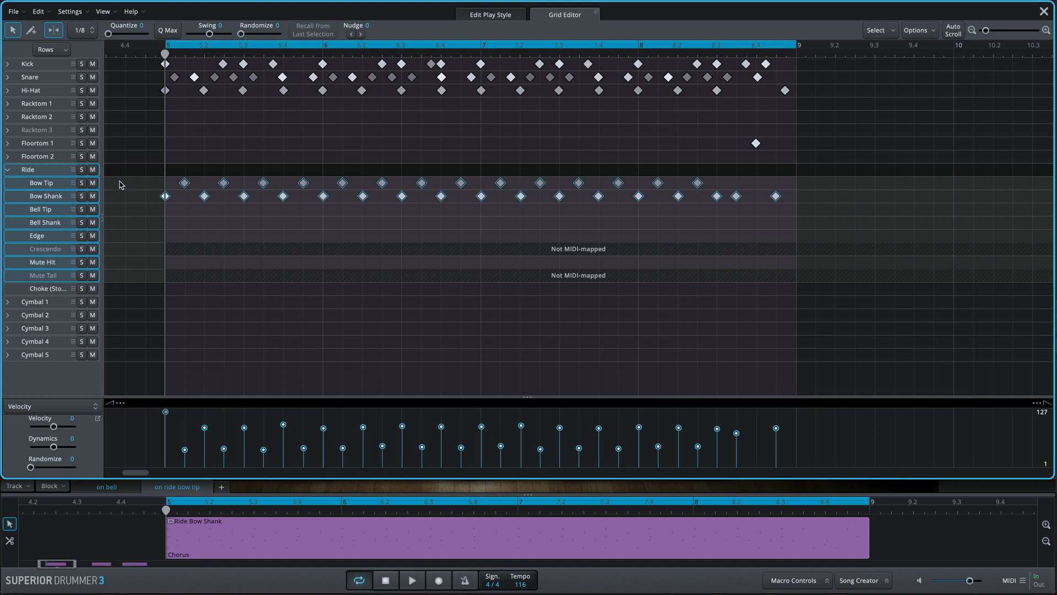
Switch to Superior Drummer 3 and play the Ride Bow Shank groove at bars 5 to 9, in full and with the ride soloed.
{"action": "key", "text": "space"}
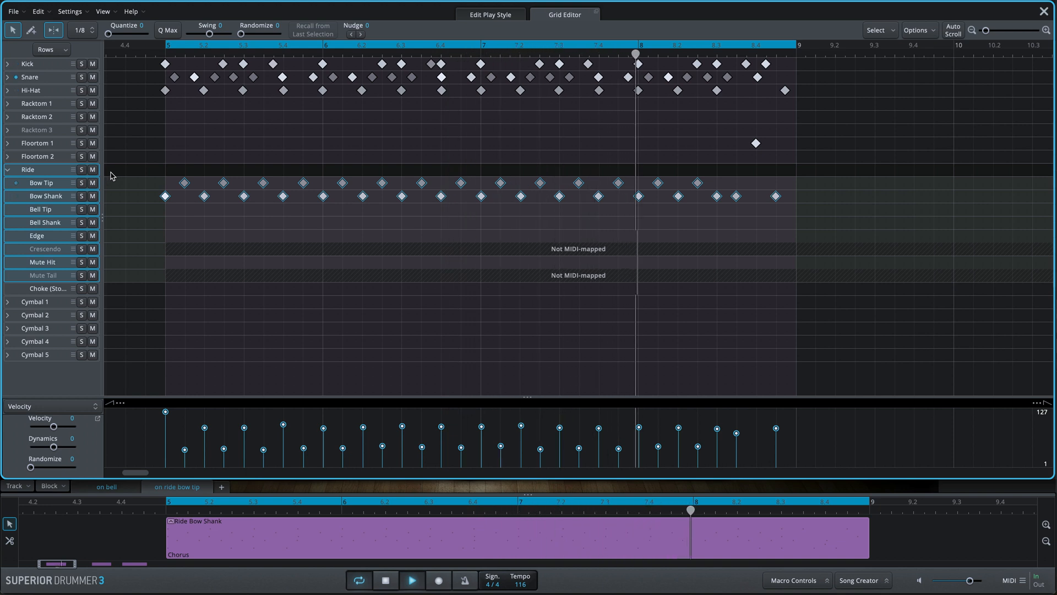
{"action": "left_click", "coordinate": [81, 170]}
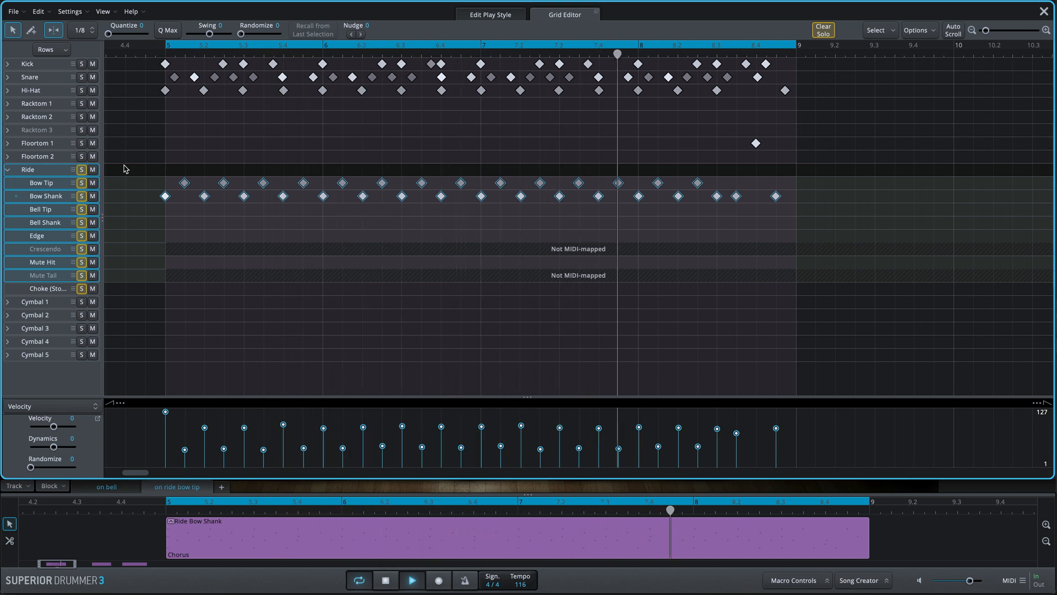
{"action": "key", "text": "space"}
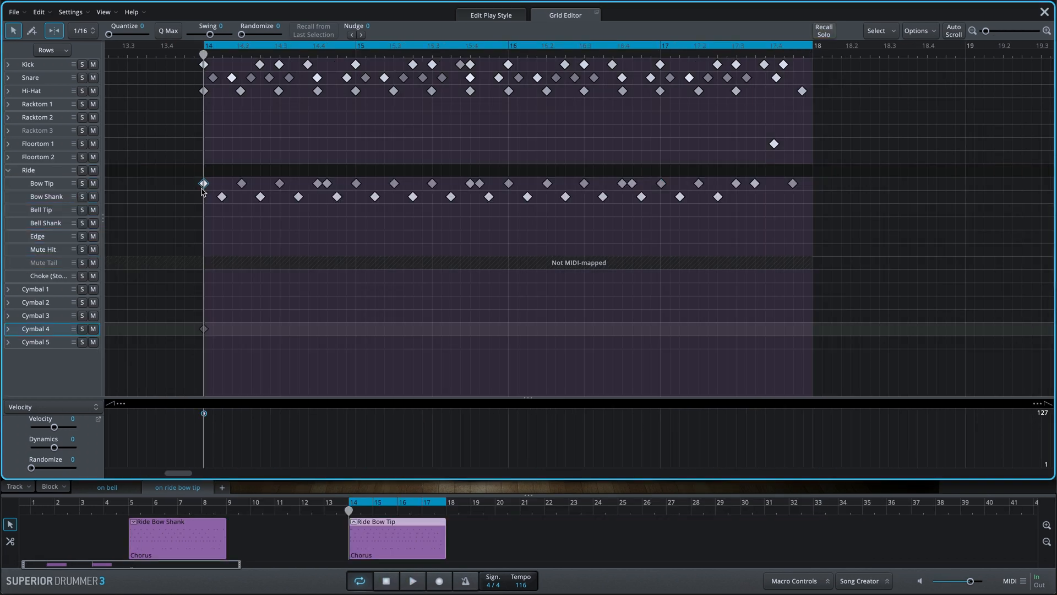
Select all ride notes in the Ride Bow Tip block at bar 14 and play the groove in full and with the ride soloed.
{"action": "left_click", "coordinate": [202, 188]}
{"action": "left_click", "coordinate": [61, 170]}
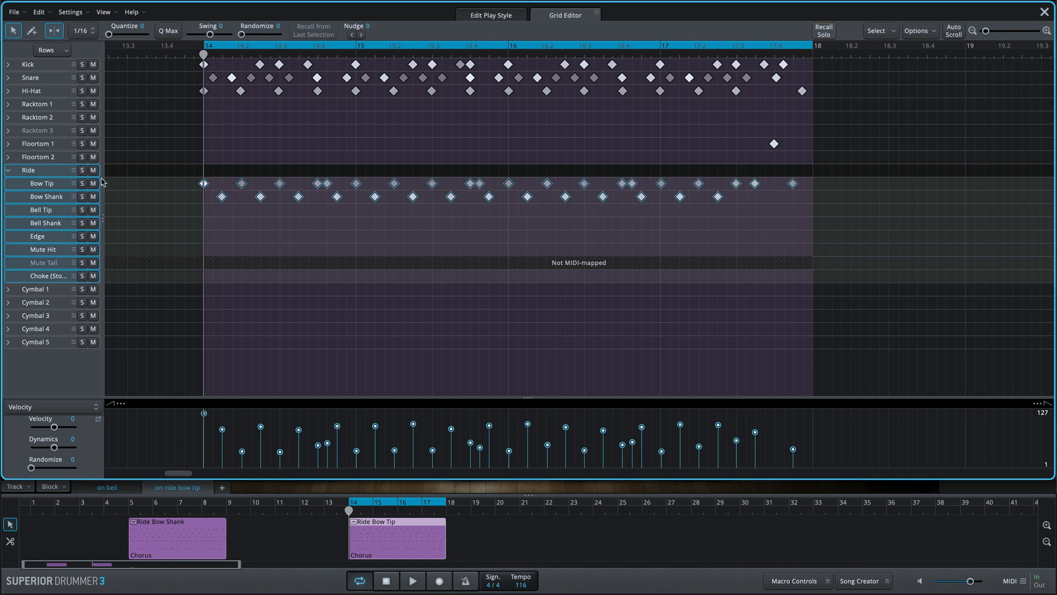
{"action": "key", "text": "space"}
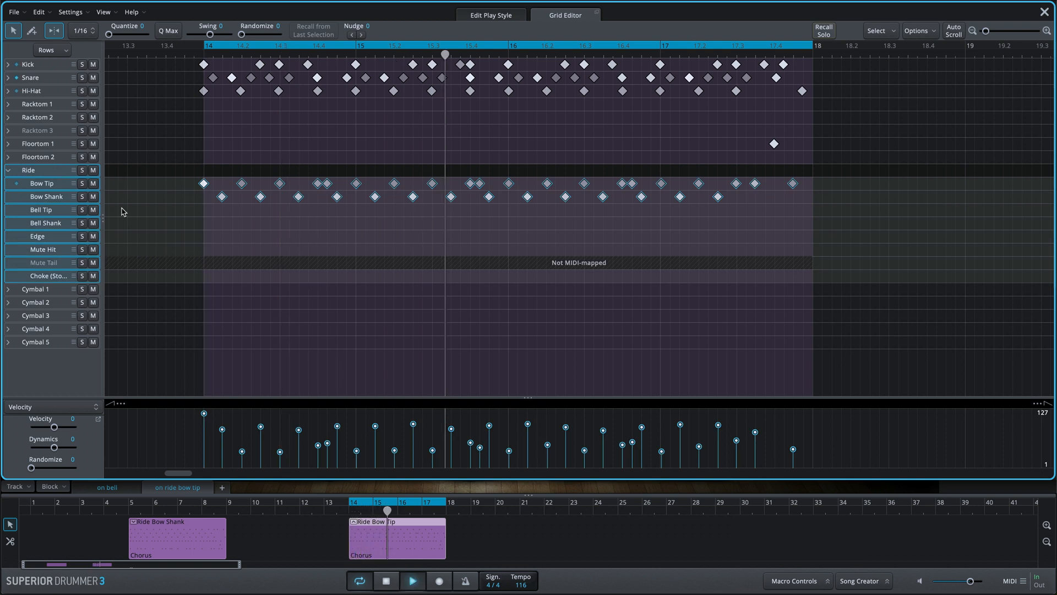
{"action": "left_click", "coordinate": [82, 171]}
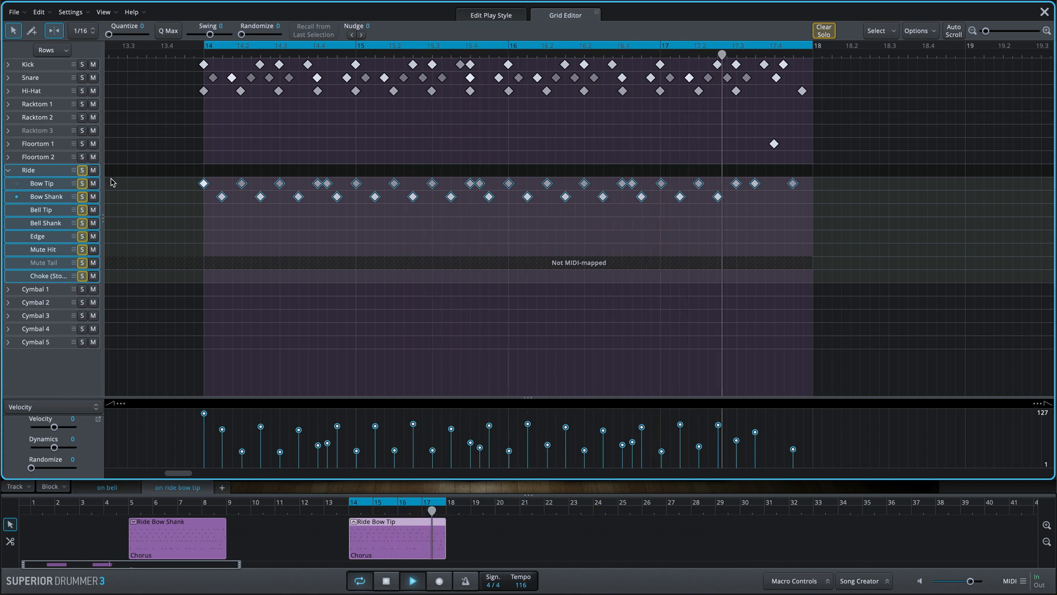
{"action": "key", "text": "space"}
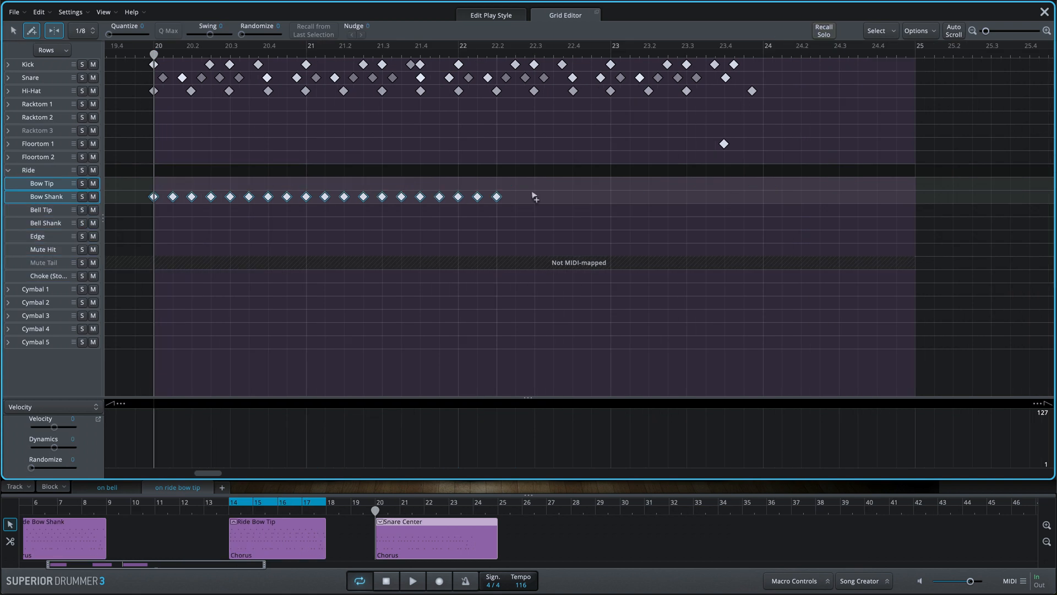
Draw 1/8 Bow Tip ride notes from bar 20 to bar 24.
{"action": "left_click_drag", "start_coordinate": [536, 196], "coordinate": [760, 192]}
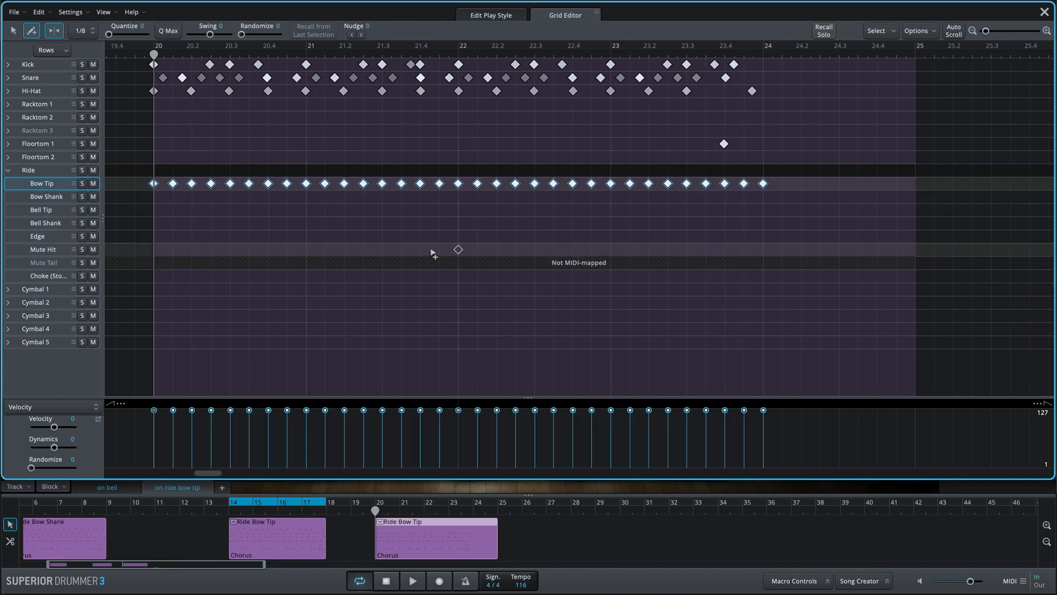
{"action": "left_click", "coordinate": [13, 31]}
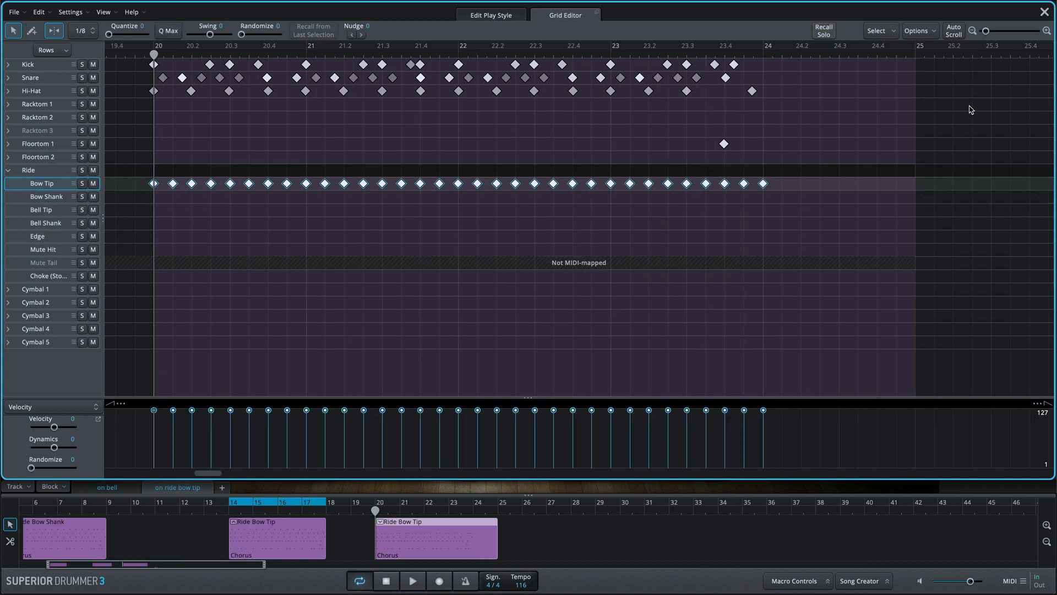
Move the ride's 1/4-note hits from Bow Tip to Bow Shank and select all of the ride's notes.
{"action": "left_click", "coordinate": [894, 31]}
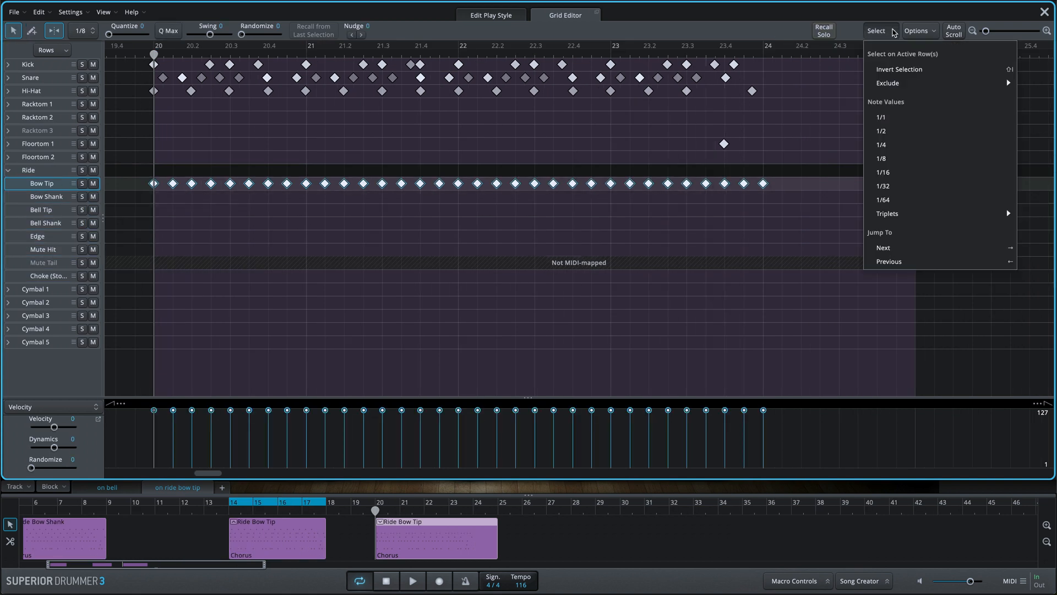
{"action": "left_click", "coordinate": [894, 144]}
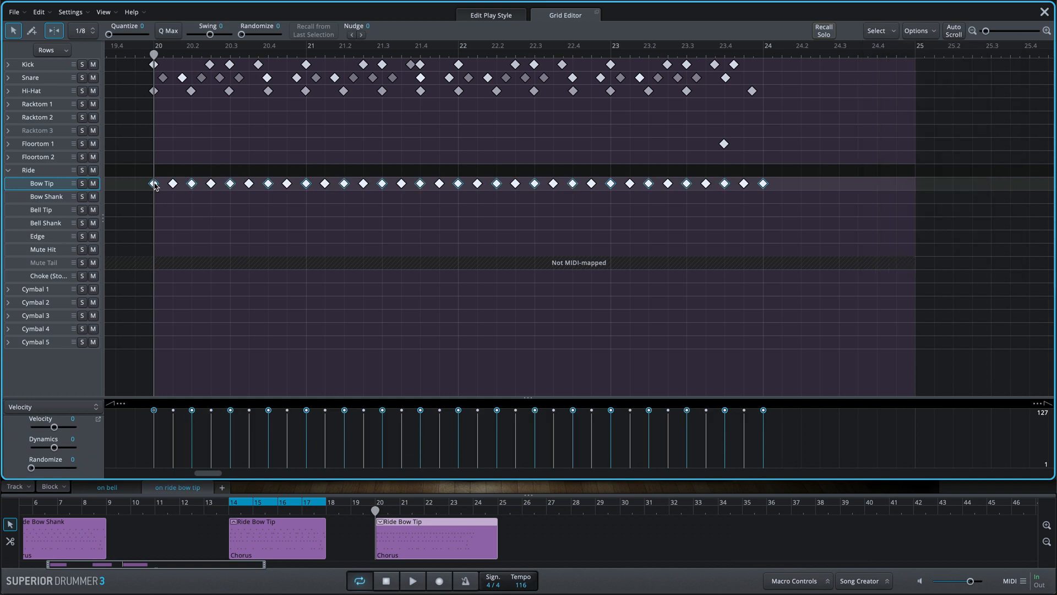
{"action": "left_click_drag", "start_coordinate": [155, 184], "coordinate": [155, 198]}
{"action": "left_click", "coordinate": [45, 194]}
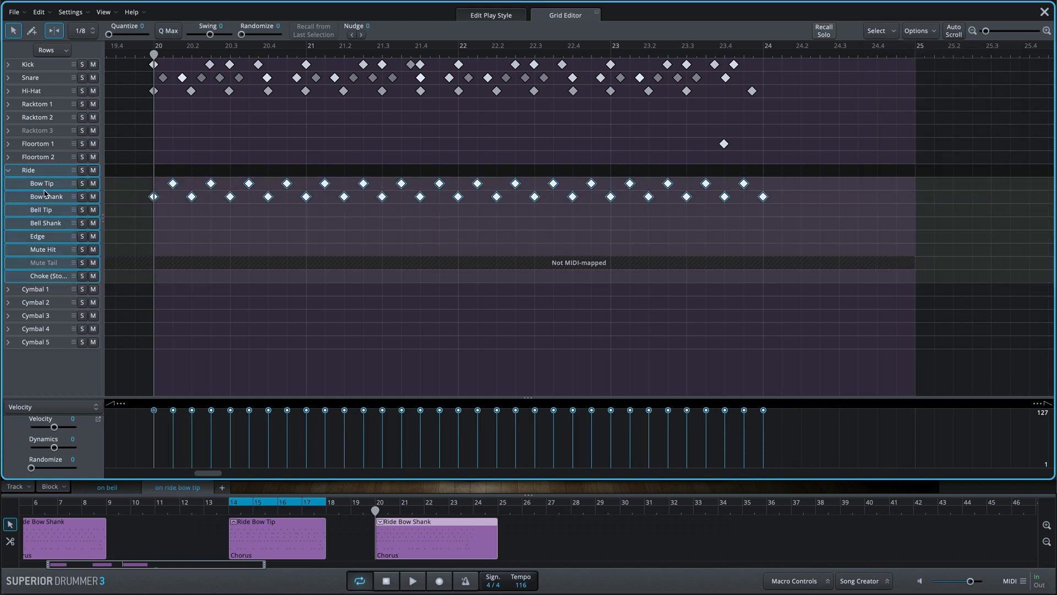
Lower all ride notes' velocities by 73 with a Randomize amount of 9, and raise the velocities of the Bow Shank hits alone.
{"action": "left_click_drag", "start_coordinate": [54, 429], "coordinate": [39, 430]}
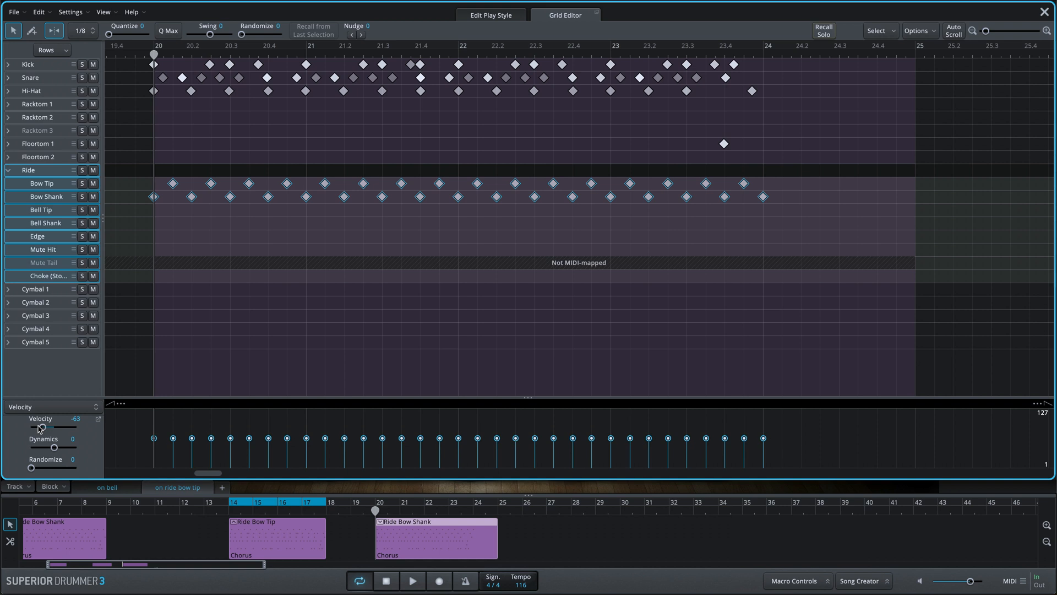
{"action": "left_click_drag", "start_coordinate": [33, 467], "coordinate": [38, 468]}
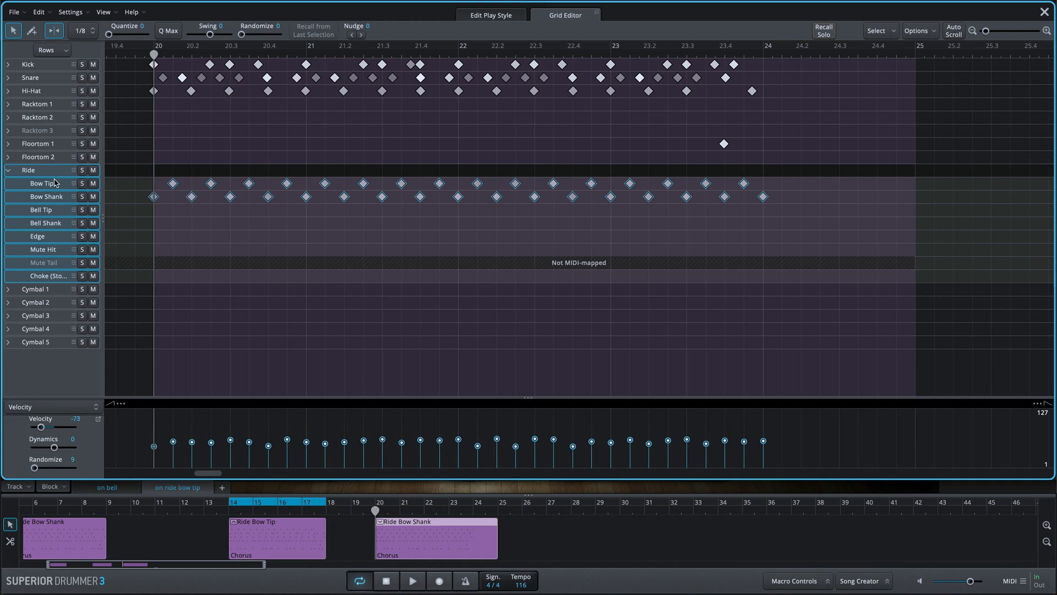
{"action": "left_click", "coordinate": [46, 197]}
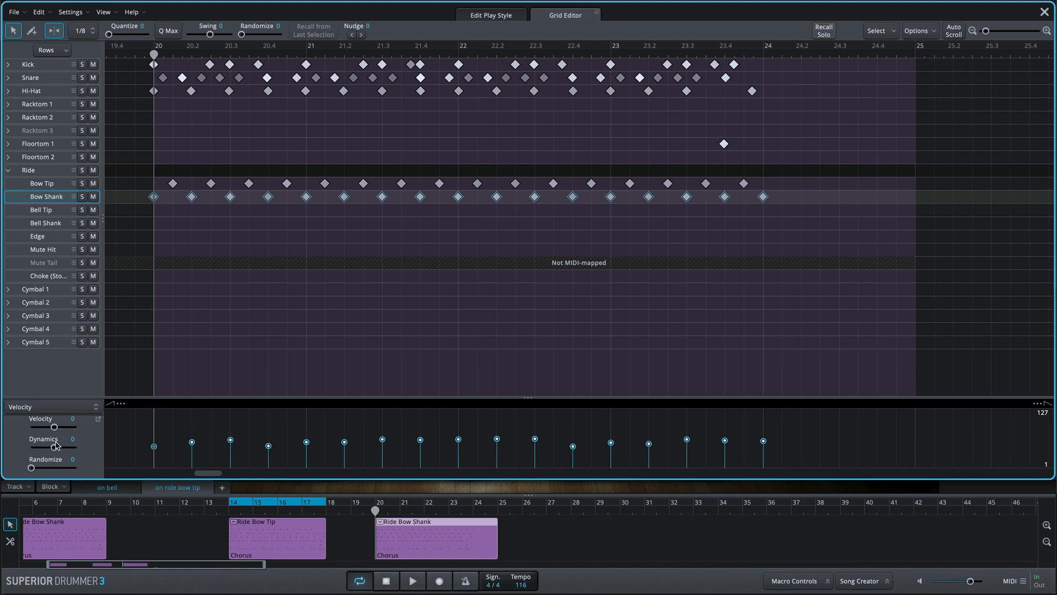
{"action": "left_click_drag", "start_coordinate": [55, 429], "coordinate": [59, 427]}
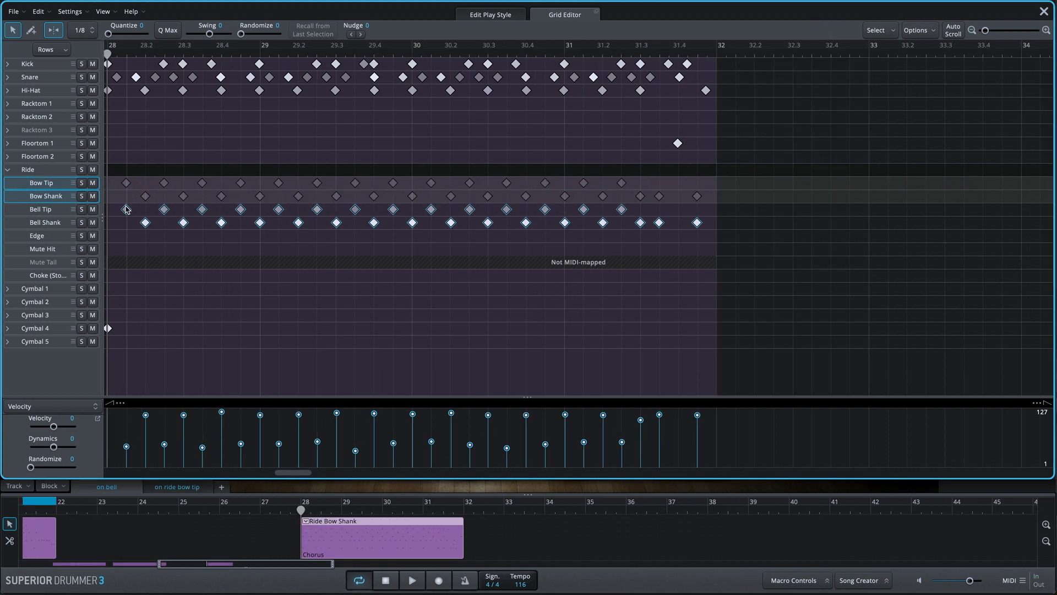
Play the Bell Tip and Bell Shank ride groove from bar 28, and start recording ride hits over the Snare Center groove.
{"action": "key", "text": "space"}
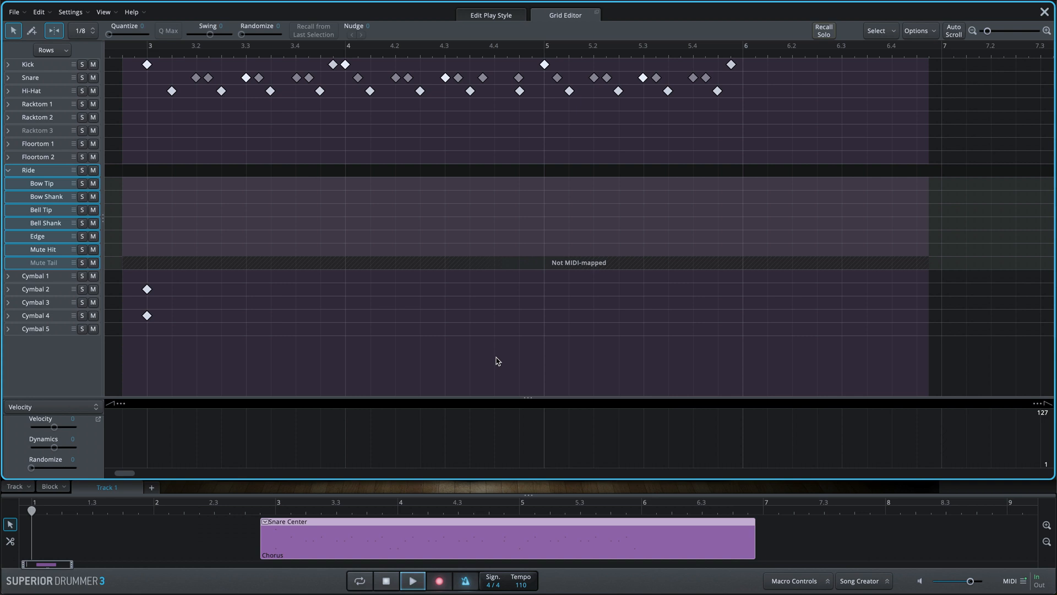
{"action": "key", "text": "r"}
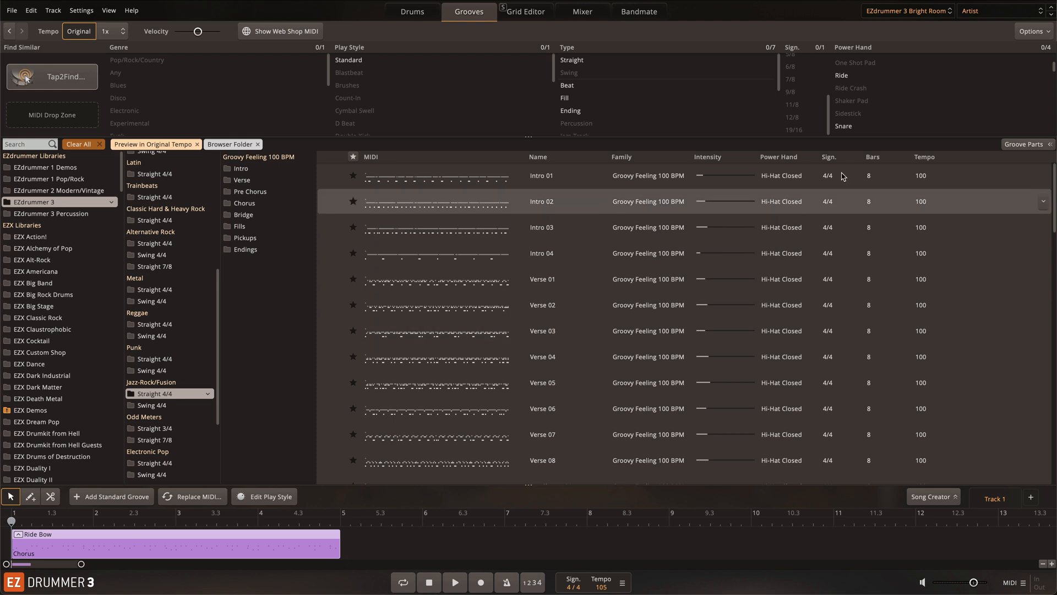
Switch to EZdrummer 3, filter the grooves by Ride power hand, and place Chorus 06's ride cymbal part on the Ride Bow block at bar 1.
{"action": "left_click", "coordinate": [843, 77]}
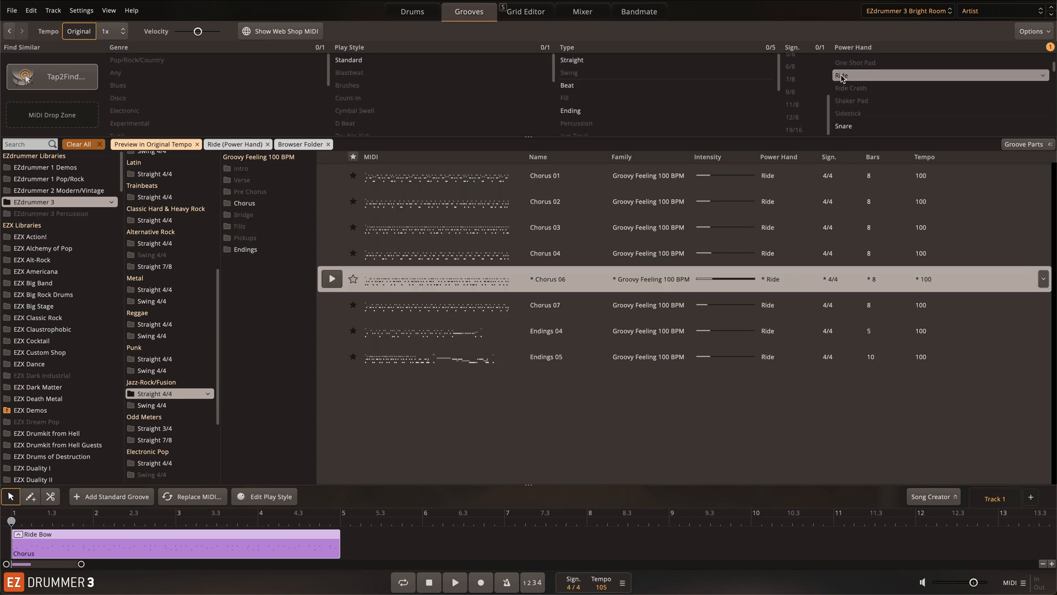
{"action": "left_click", "coordinate": [1017, 145]}
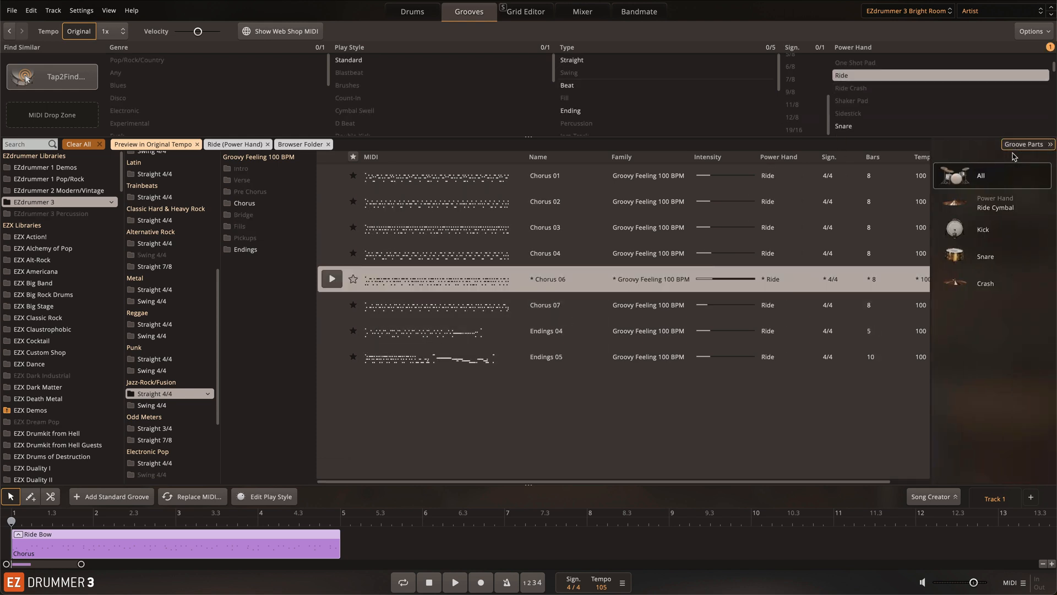
{"action": "left_click", "coordinate": [985, 203]}
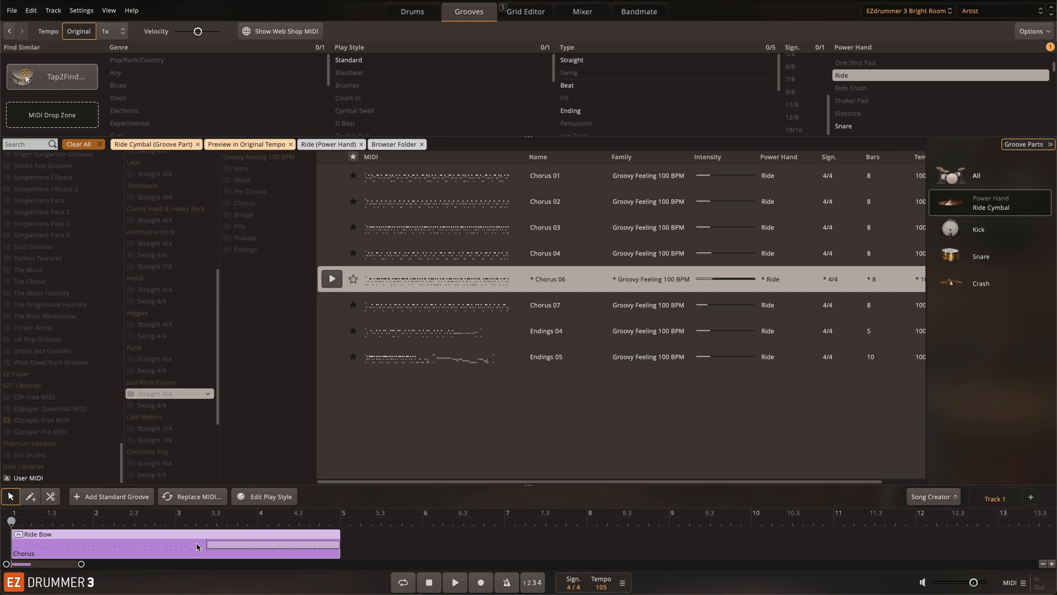
{"action": "left_click", "coordinate": [14, 545]}
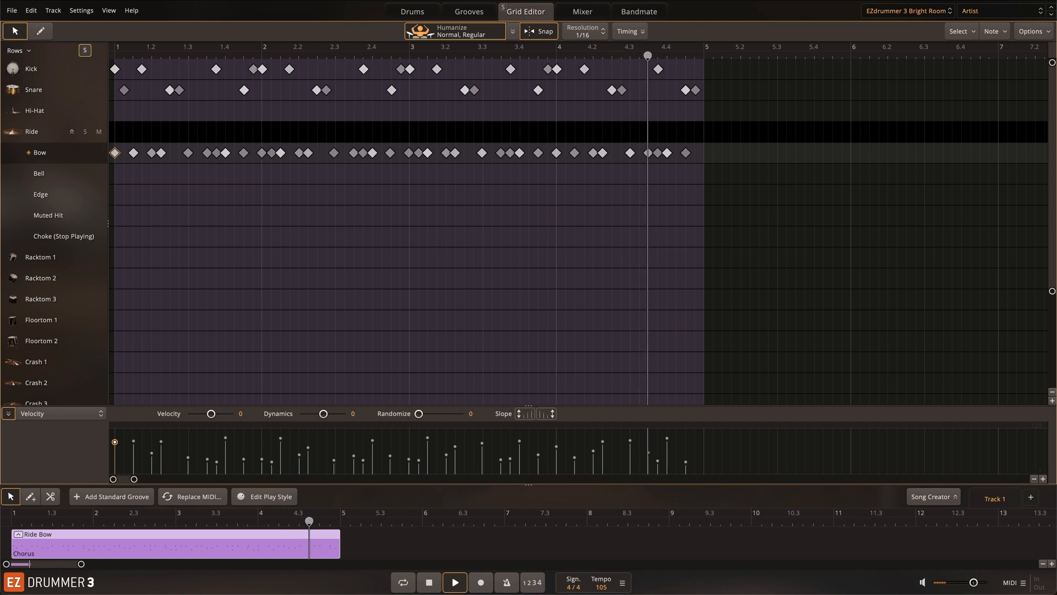
Move the ride's highest-velocity Bow notes to Bell, and the first hit at bar 1 to Edge.
{"action": "key", "text": "space"}
{"action": "left_click_drag", "start_coordinate": [529, 406], "coordinate": [528, 309]}
{"action": "left_click_drag", "start_coordinate": [670, 376], "coordinate": [103, 352]}
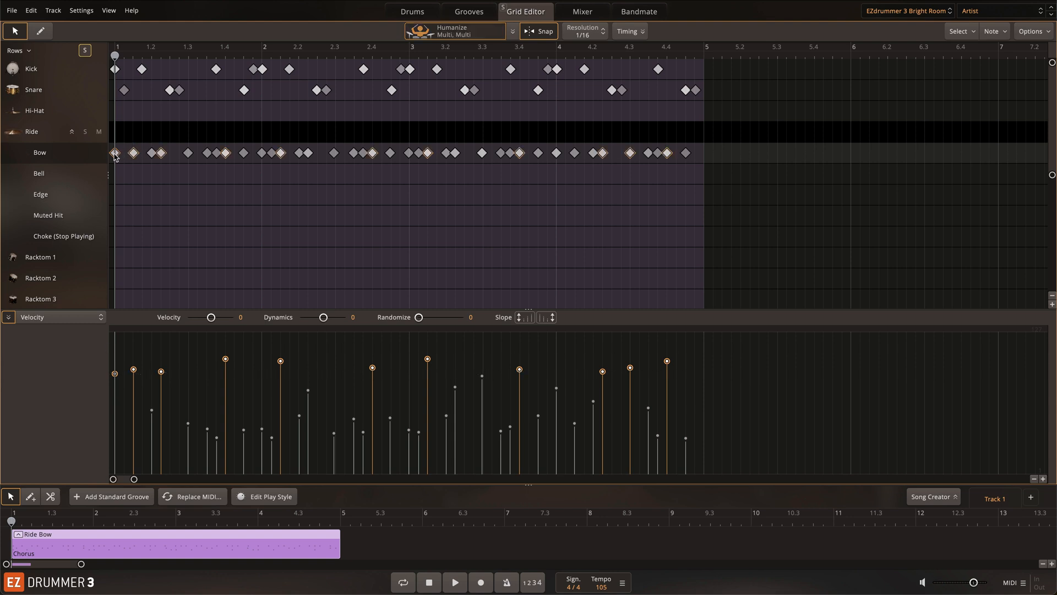
{"action": "left_click_drag", "start_coordinate": [115, 156], "coordinate": [114, 197]}
{"action": "left_click", "coordinate": [118, 194]}
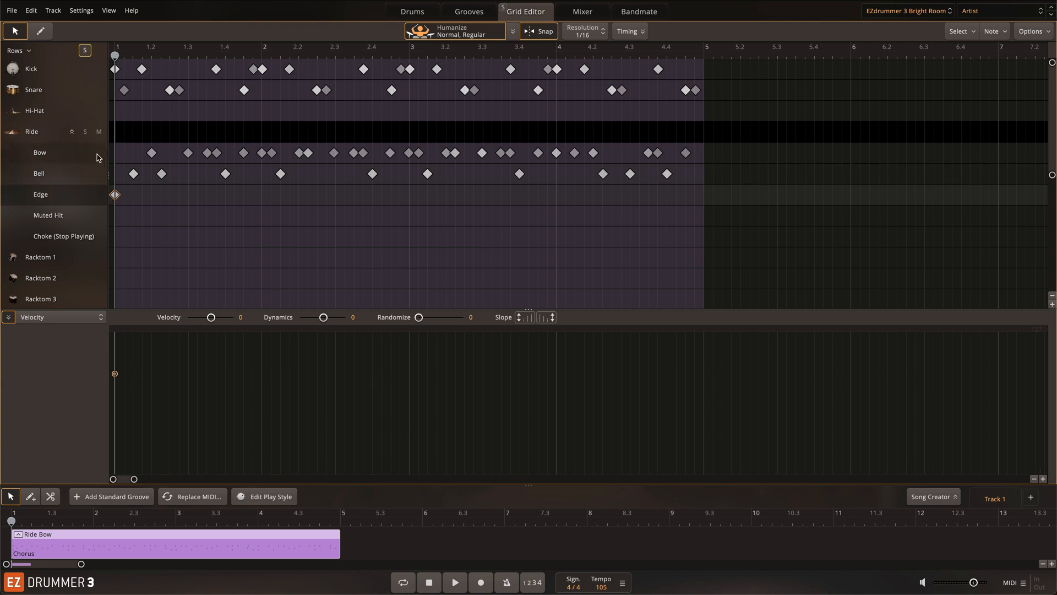
Select all of the ride's notes and play the groove with the mixed Bow, Bell and Edge articulations.
{"action": "left_click", "coordinate": [40, 134]}
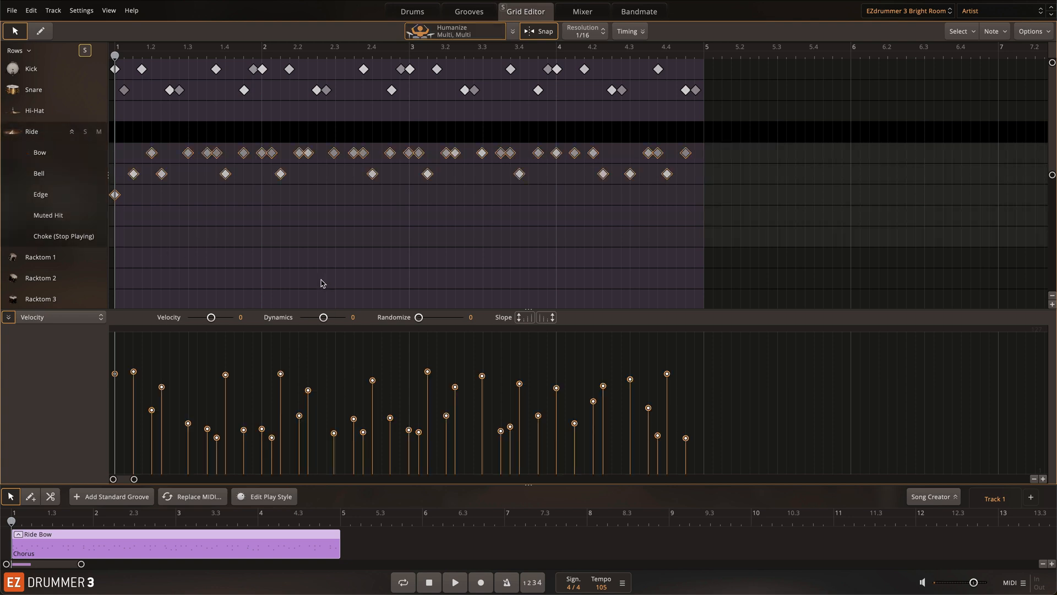
{"action": "key", "text": "space"}
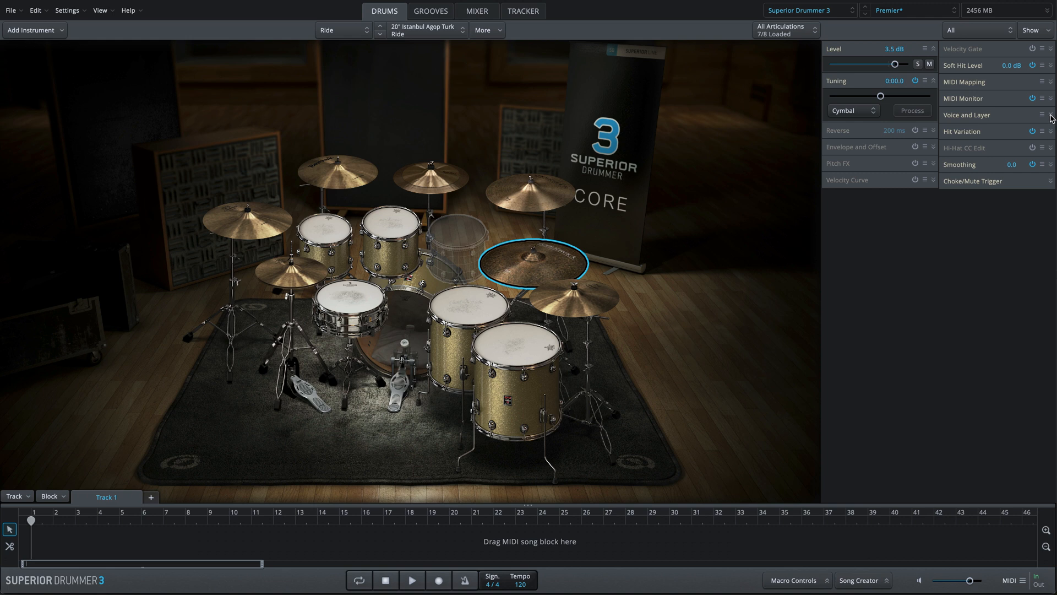
Switch to Superior Drummer 3, show the ride's Voice and Layer limits, and adjust its Smoothing for fast repeating hits.
{"action": "left_click", "coordinate": [1050, 116]}
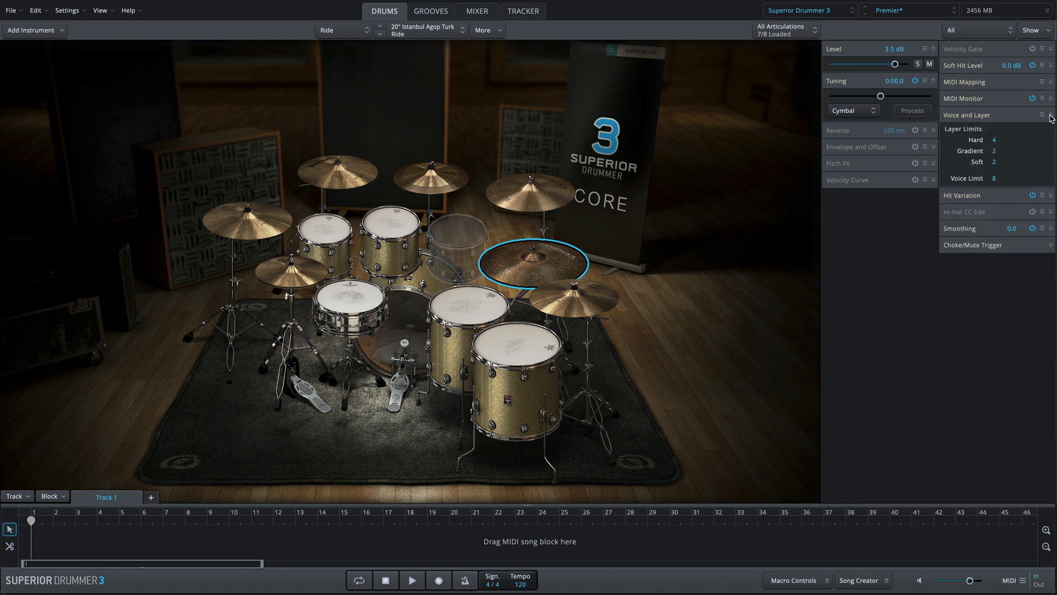
{"action": "left_click", "coordinate": [1051, 229]}
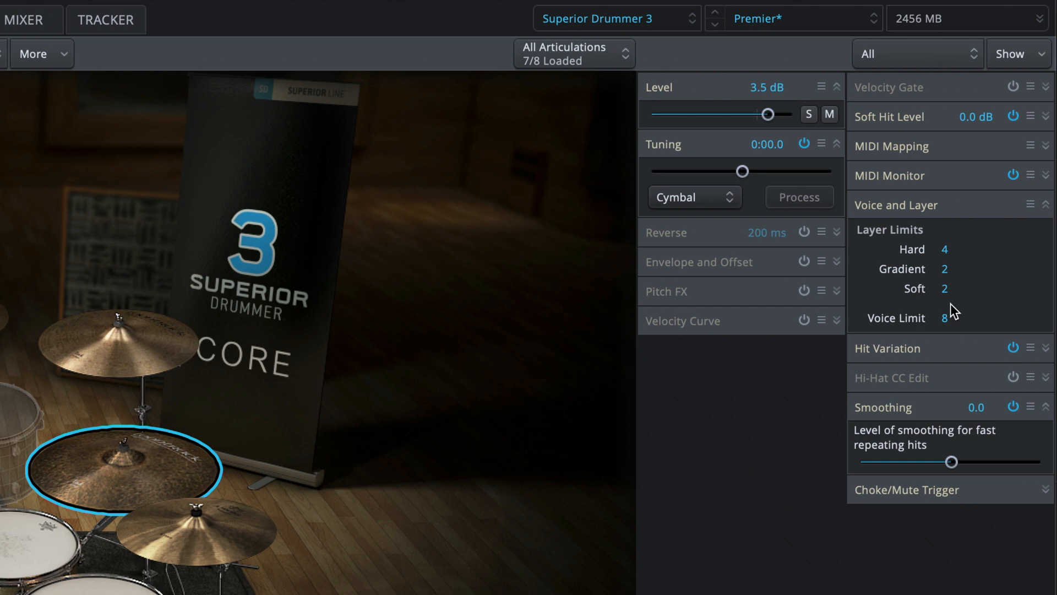
{"action": "left_click_drag", "start_coordinate": [949, 252], "coordinate": [983, 293]}
{"action": "left_click_drag", "start_coordinate": [954, 464], "coordinate": [880, 465]}
{"action": "left_click_drag", "start_coordinate": [960, 455], "coordinate": [985, 448]}
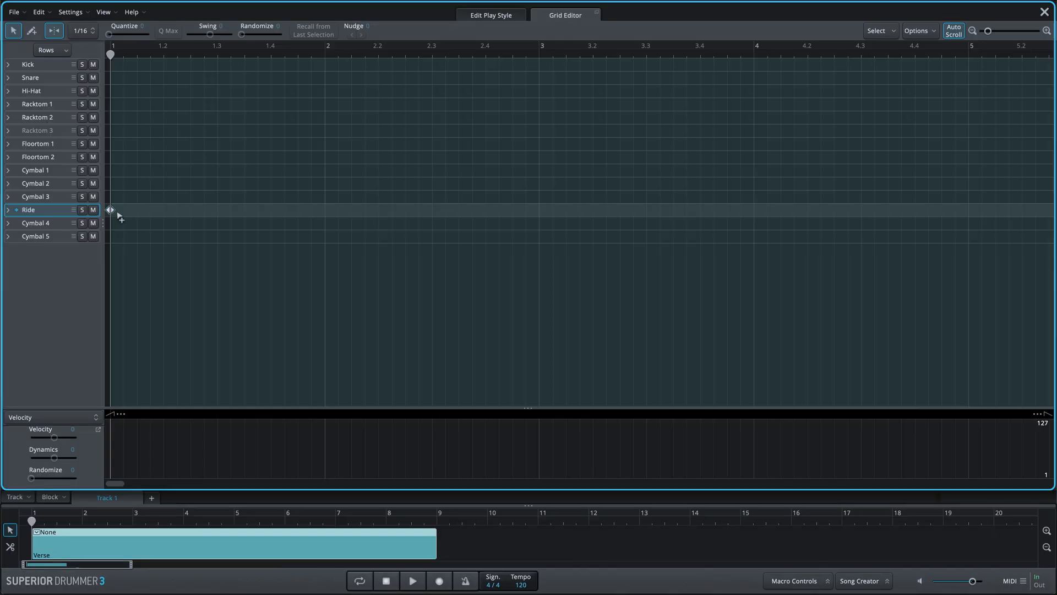
Draw 1/16 ride notes from bar 1 to bar 3, ramp their velocities upward from 1 to 127, and play the swell on Edge.
{"action": "left_click_drag", "start_coordinate": [118, 213], "coordinate": [530, 216]}
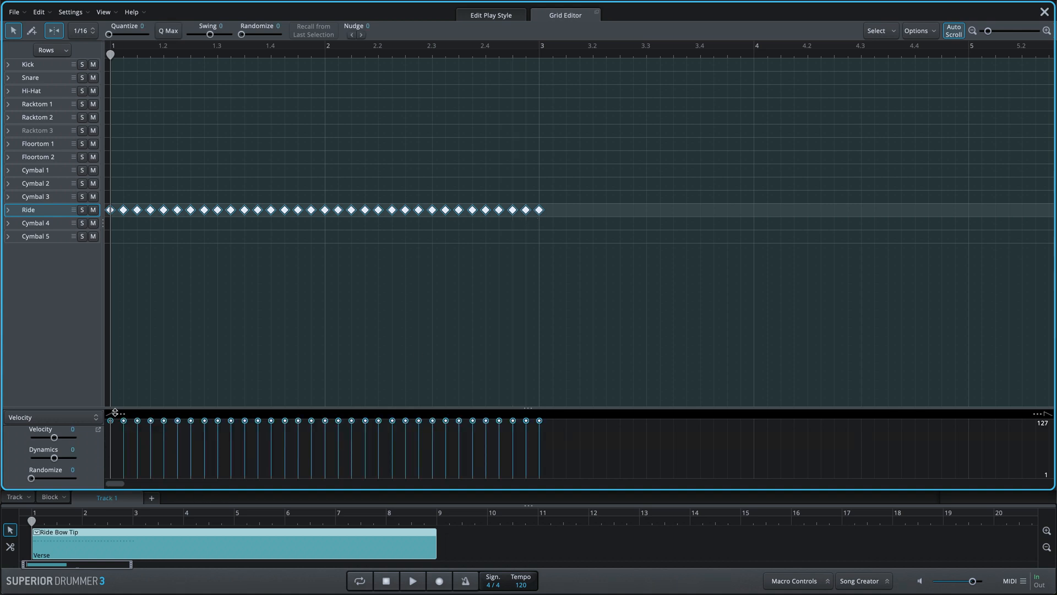
{"action": "left_click_drag", "start_coordinate": [115, 413], "coordinate": [110, 482]}
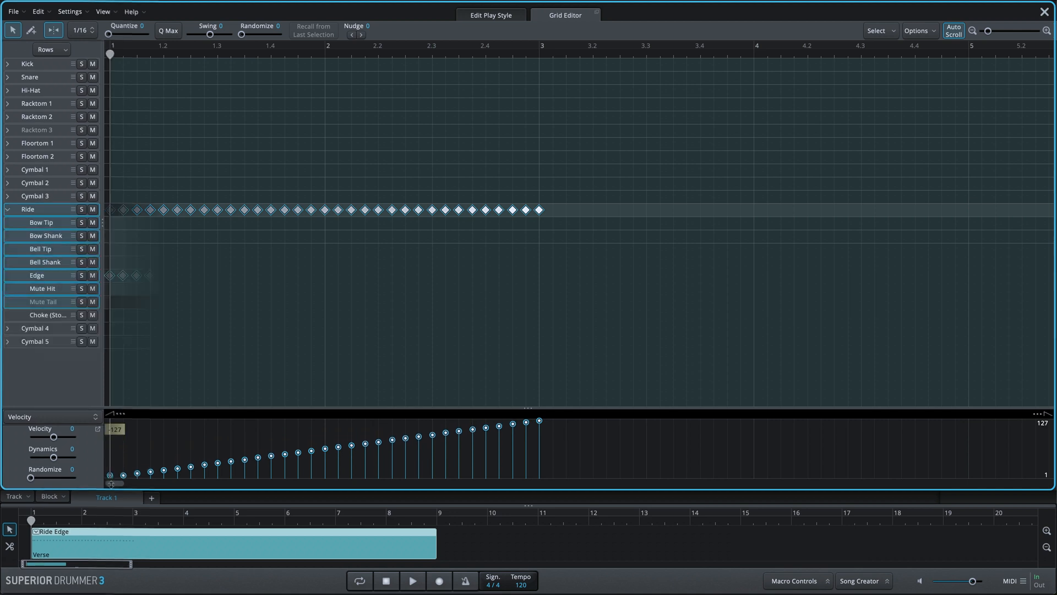
{"action": "key", "text": "space"}
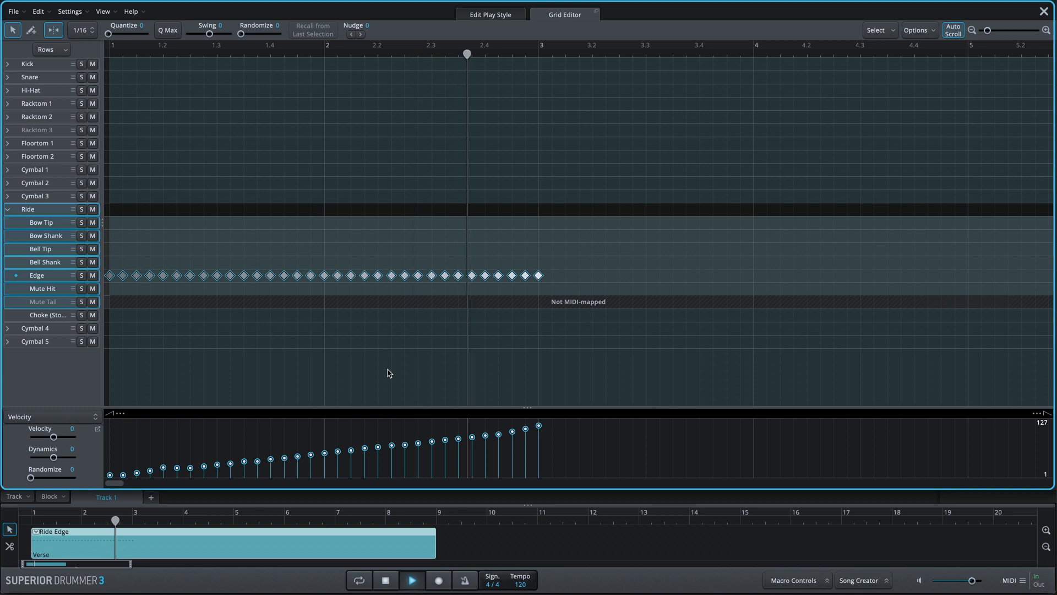
{"action": "key", "text": "space"}
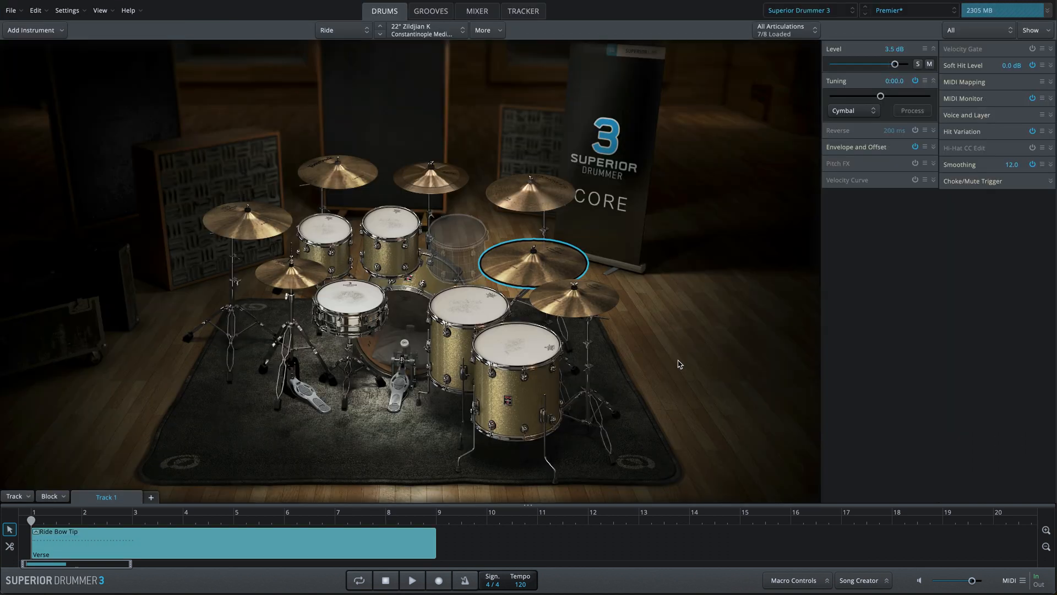
Replace the ride with the 20" Zildjian Kerope Ride and play the ride swell from bar 1.
{"action": "right_click", "coordinate": [551, 256]}
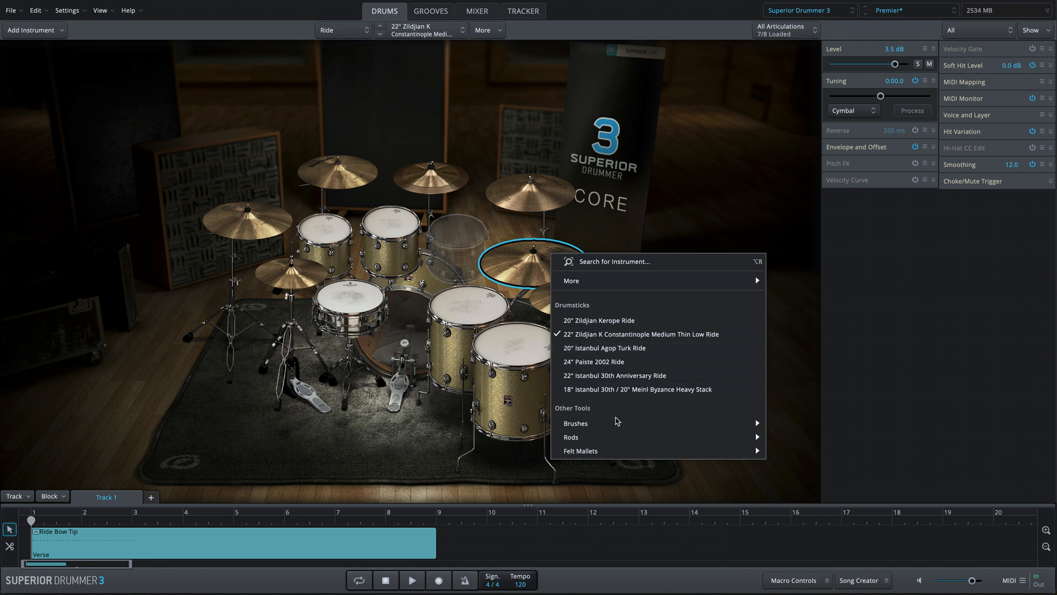
{"action": "left_click", "coordinate": [599, 320]}
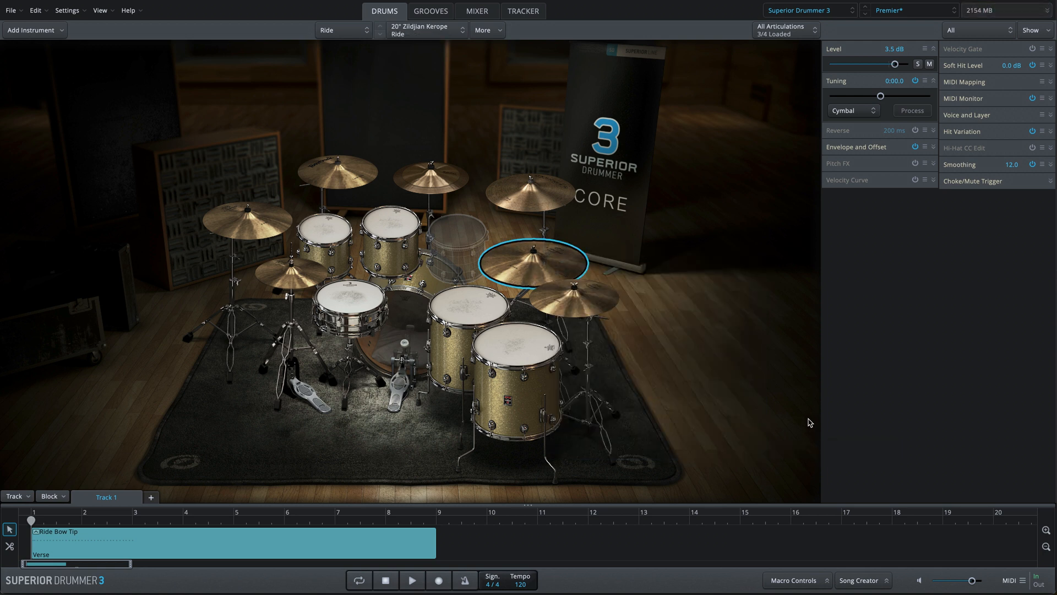
{"action": "key", "text": "space"}
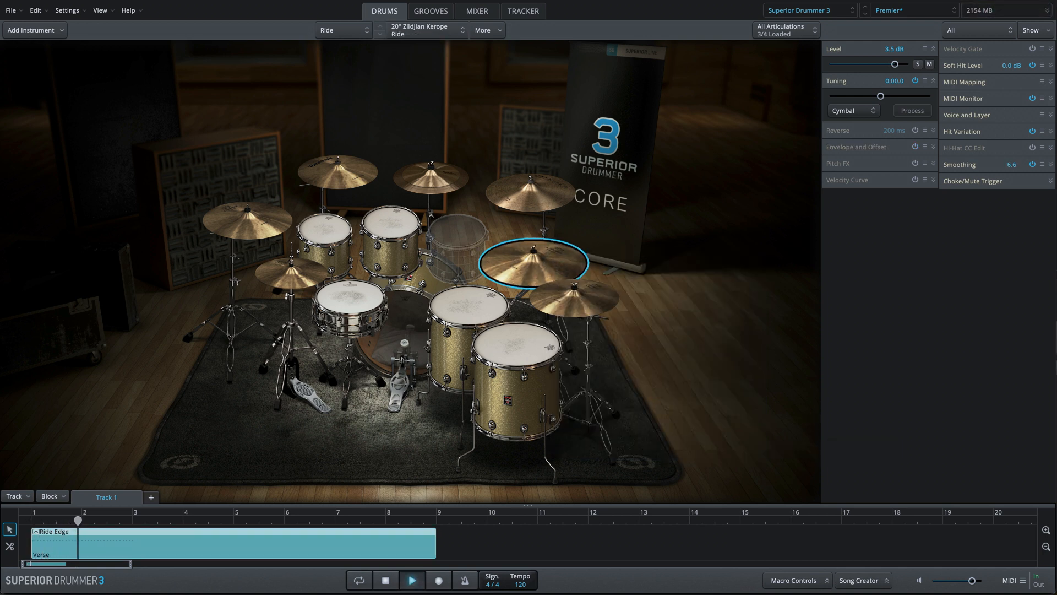